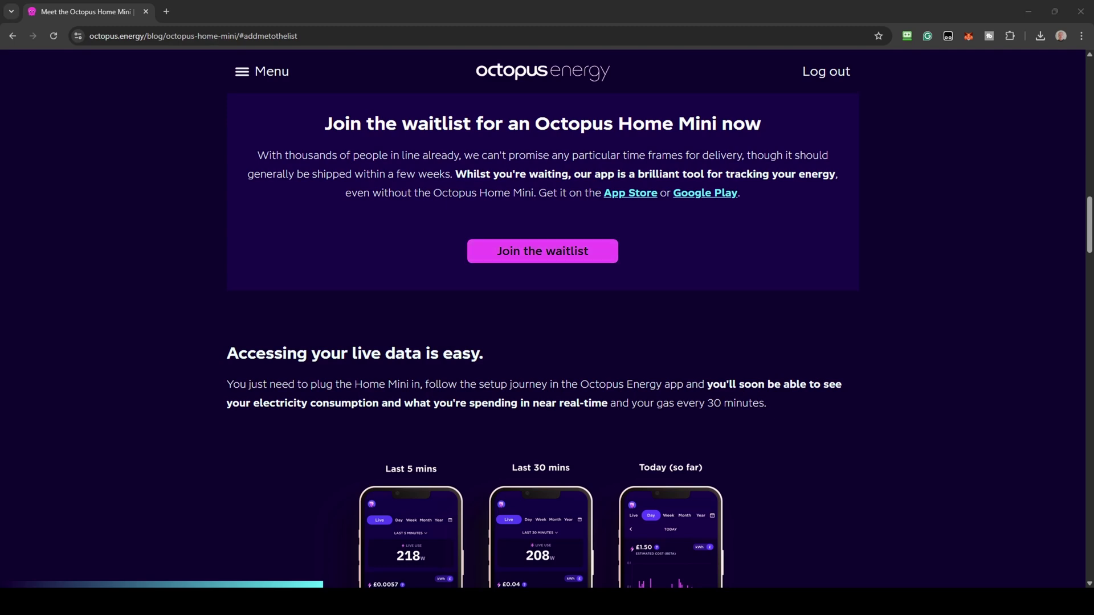
Scroll through the Octopus Home Mini blog post.
{"action": "scroll", "coordinate": [543, 319], "scroll_direction": "down", "scroll_amount": 4}
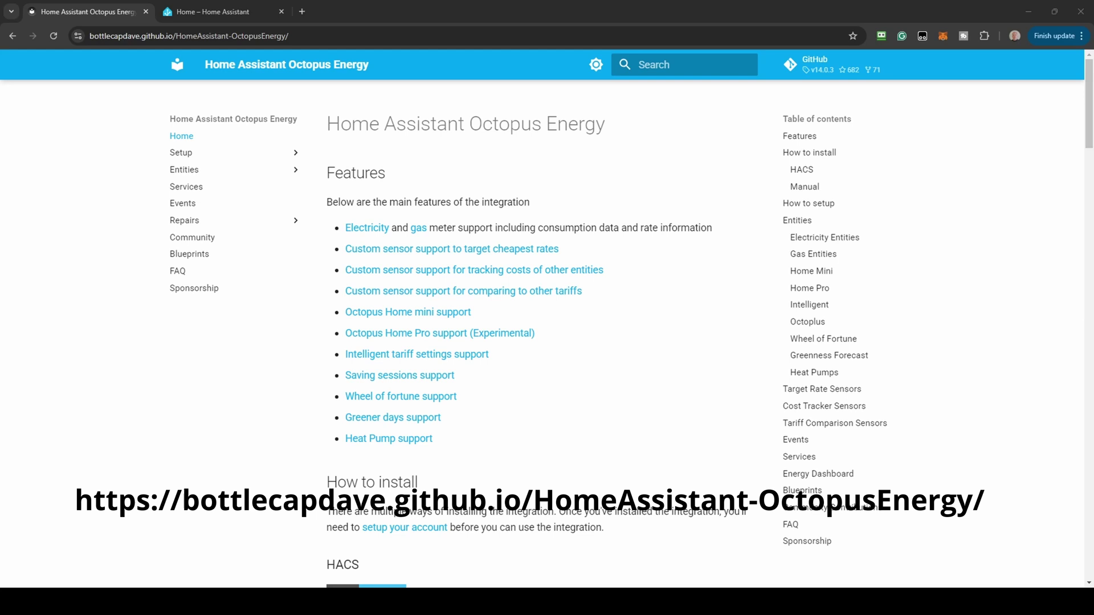
{"action": "scroll", "coordinate": [541, 319], "scroll_direction": "down", "scroll_amount": 4}
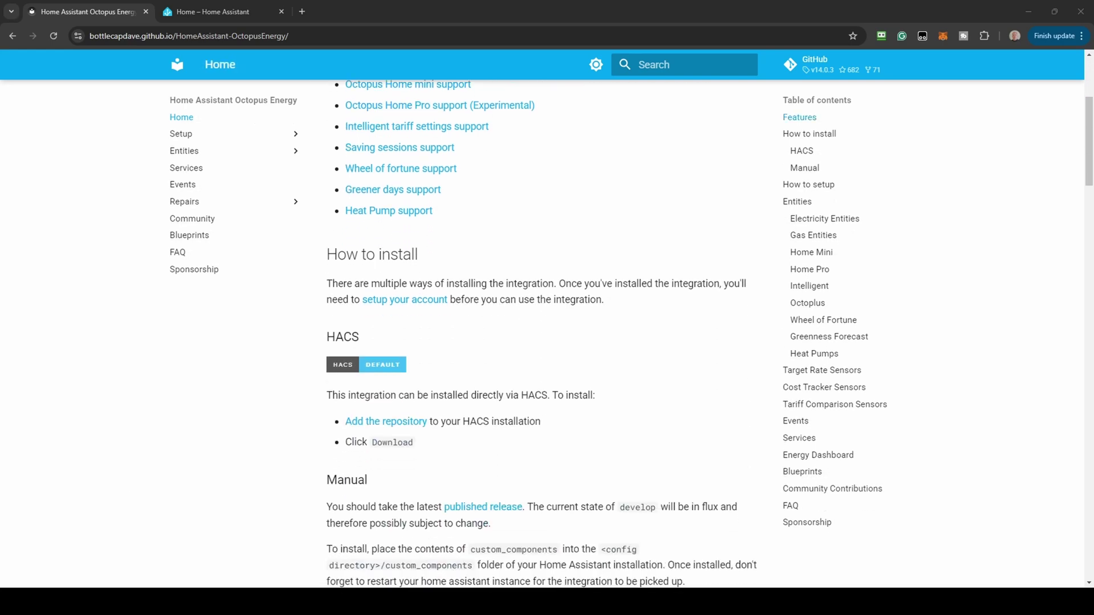
{"action": "scroll", "coordinate": [542, 319], "scroll_direction": "down", "scroll_amount": 1}
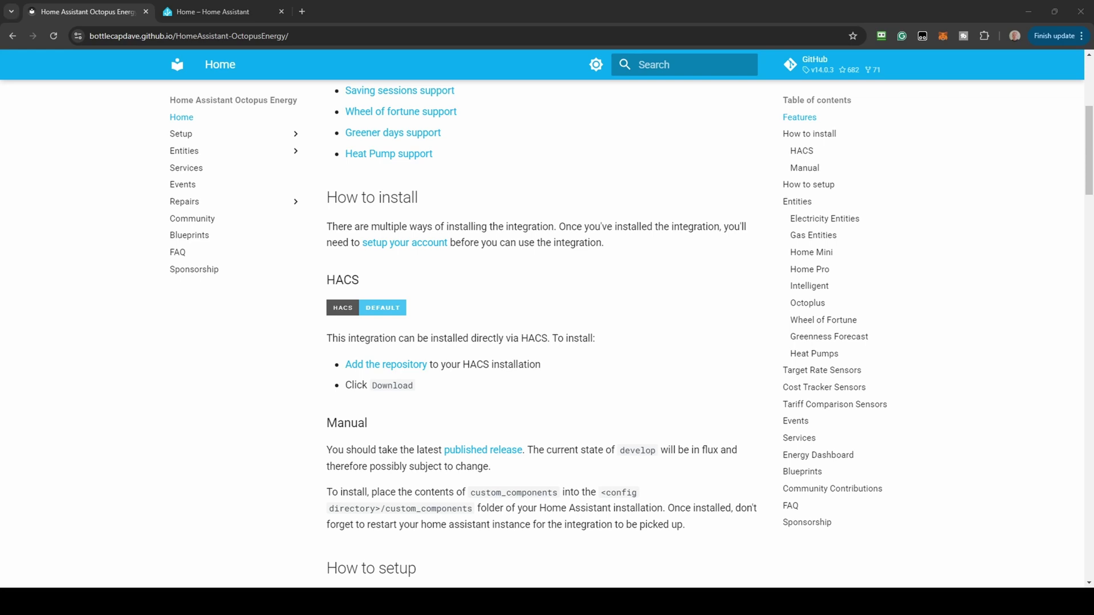
{"action": "scroll", "coordinate": [541, 319], "scroll_direction": "down", "scroll_amount": 1}
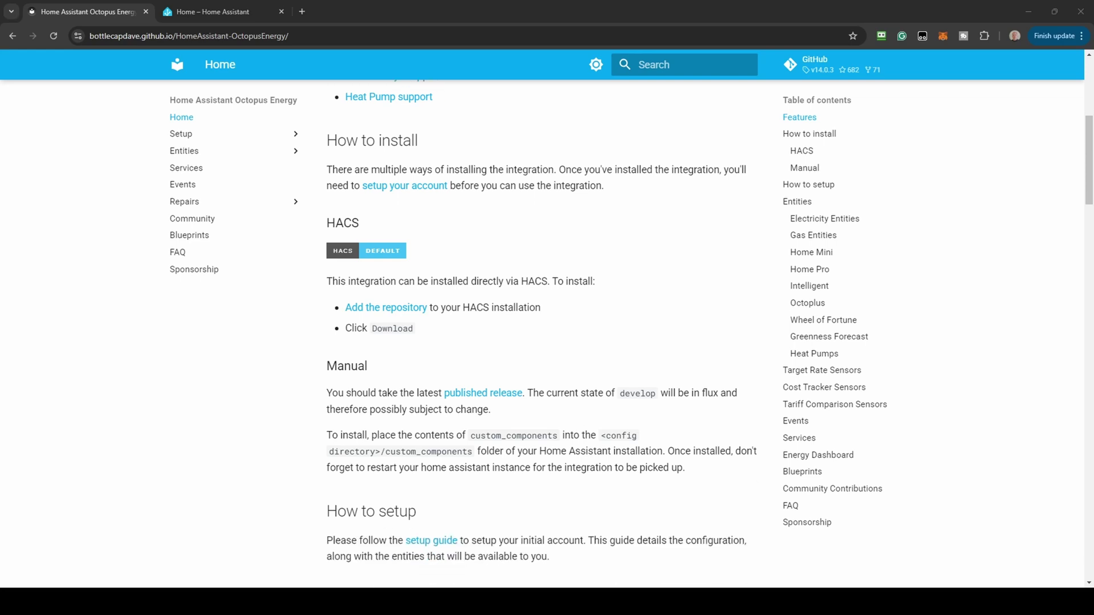
Add the Octopus Energy repository to HACS and download version v14.0.3.
{"action": "left_click", "coordinate": [383, 310]}
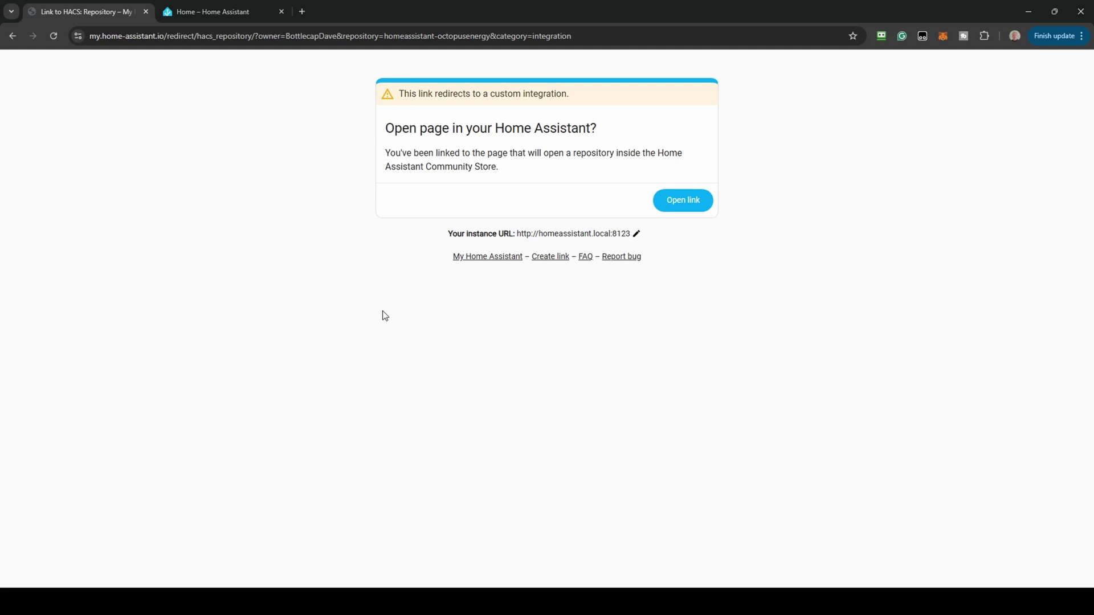
{"action": "left_click", "coordinate": [688, 200]}
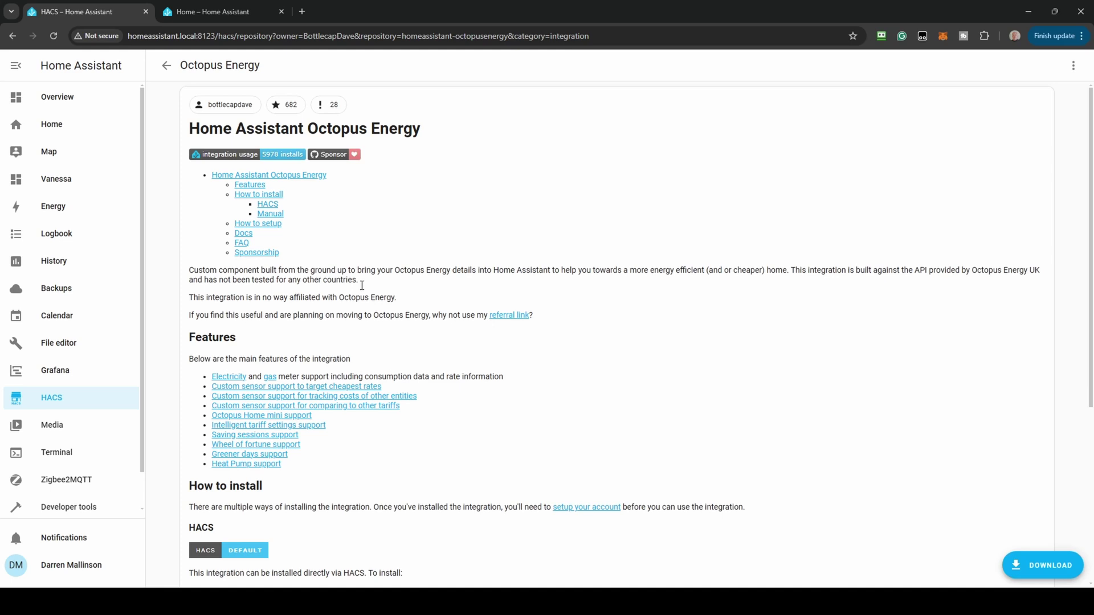
{"action": "left_click", "coordinate": [1053, 567]}
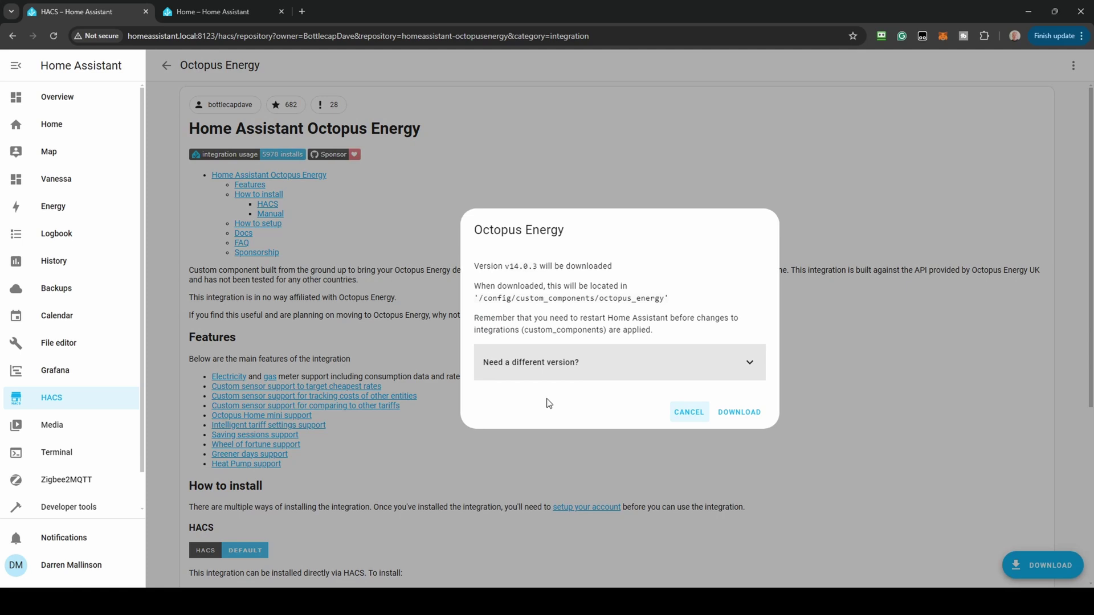
{"action": "left_click", "coordinate": [752, 421]}
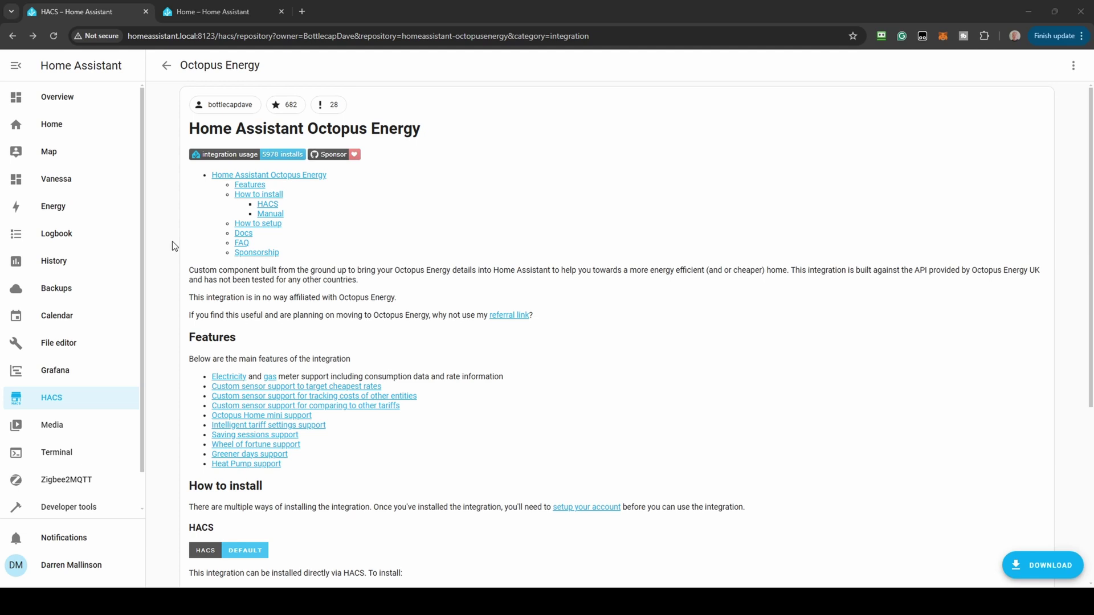
Follow the setup guide's integration link to start adding Octopus Energy in Home Assistant.
{"action": "scroll", "coordinate": [174, 246], "scroll_direction": "down", "scroll_amount": 4}
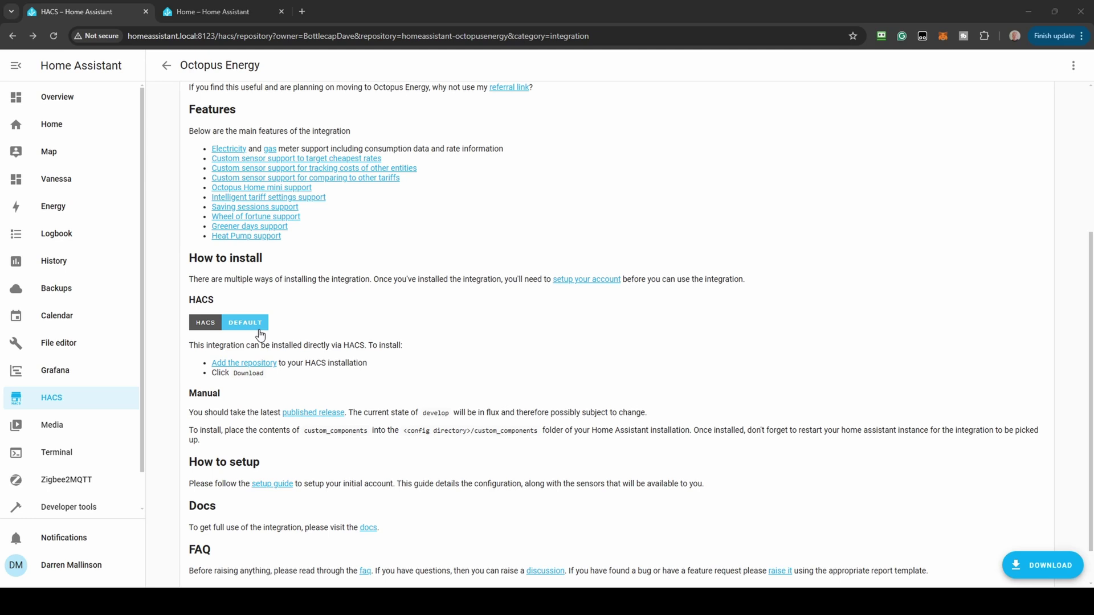
{"action": "scroll", "coordinate": [259, 335], "scroll_direction": "down", "scroll_amount": 1}
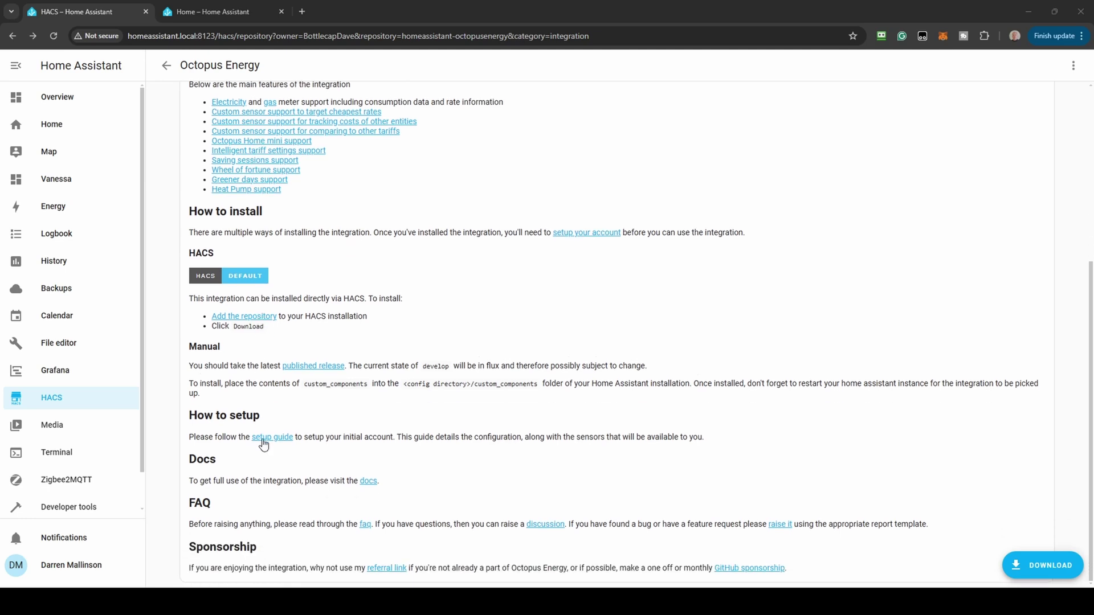
{"action": "left_click", "coordinate": [263, 439]}
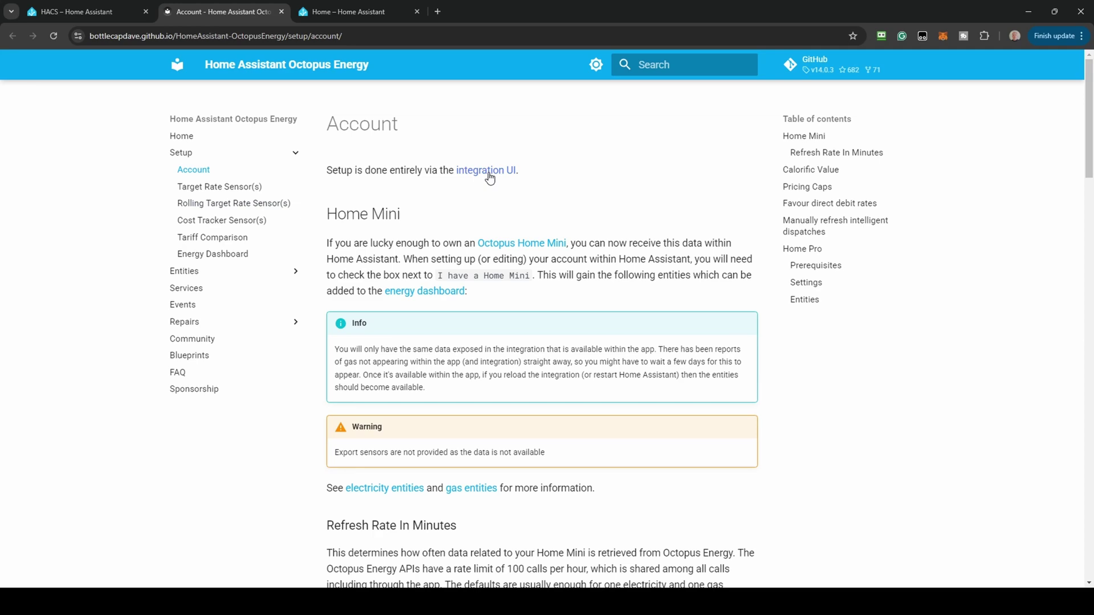
{"action": "left_click", "coordinate": [488, 174]}
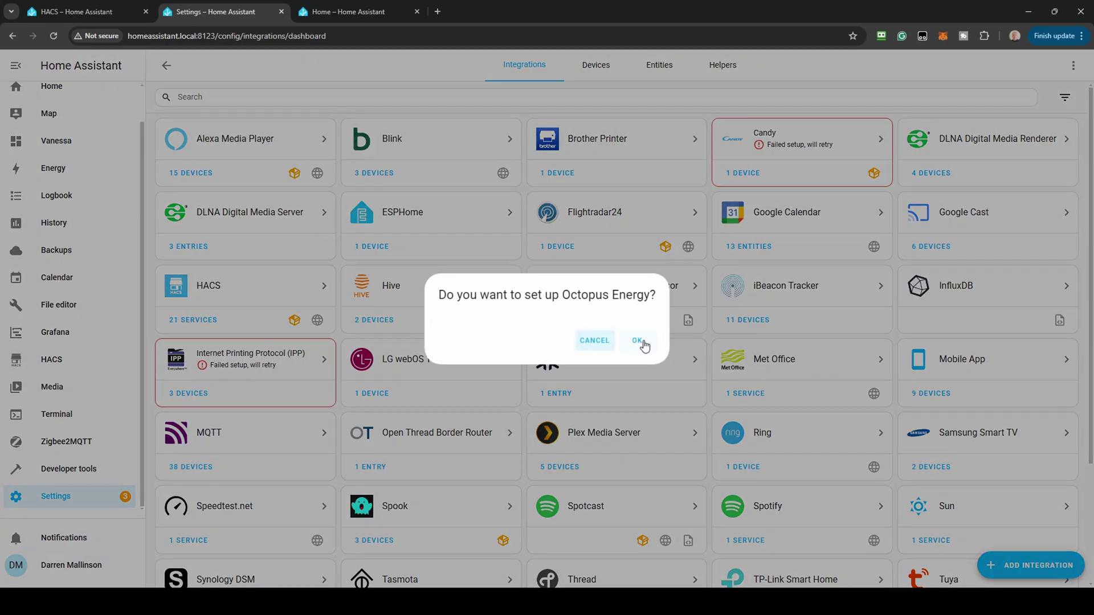
Confirm setting up Octopus Energy and paste in the account ID and API key.
{"action": "left_click", "coordinate": [638, 341]}
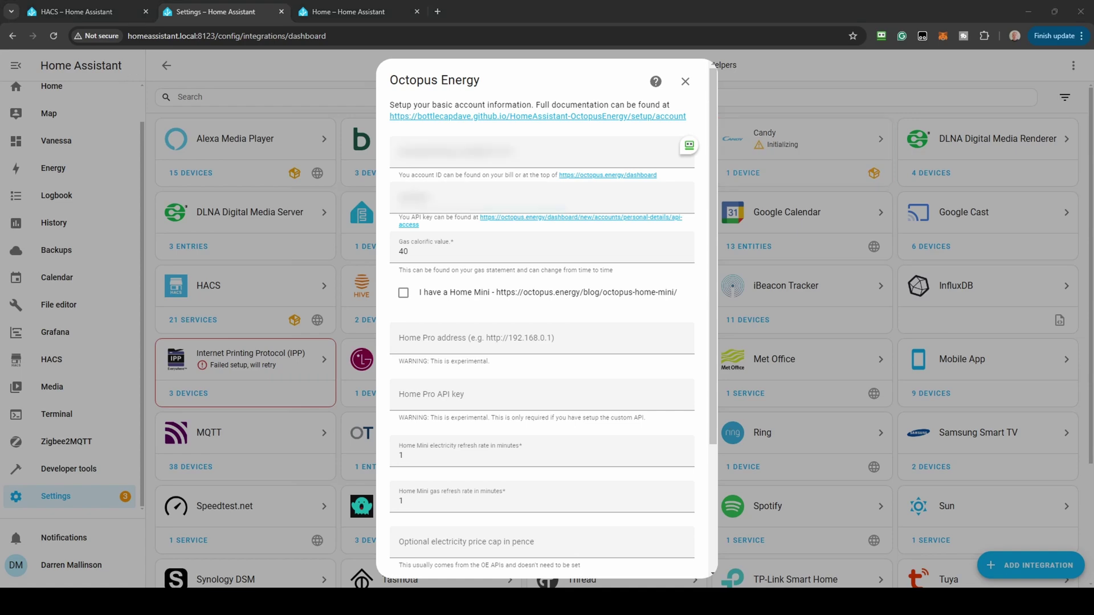
{"action": "left_click", "coordinate": [513, 152]}
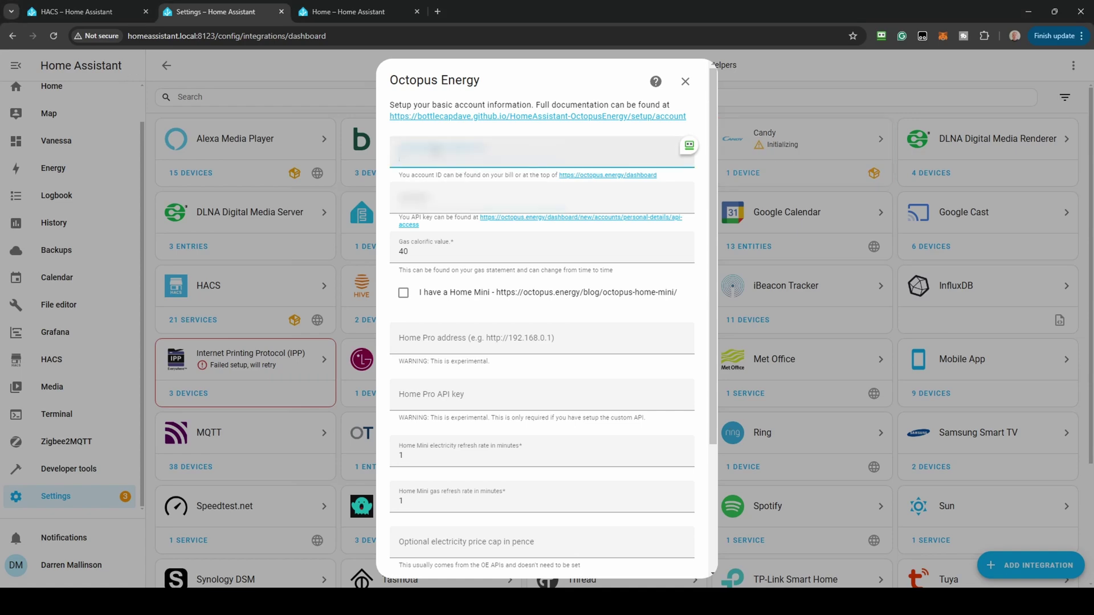
{"action": "key", "text": "ctrl+v"}
{"action": "left_click", "coordinate": [541, 197]}
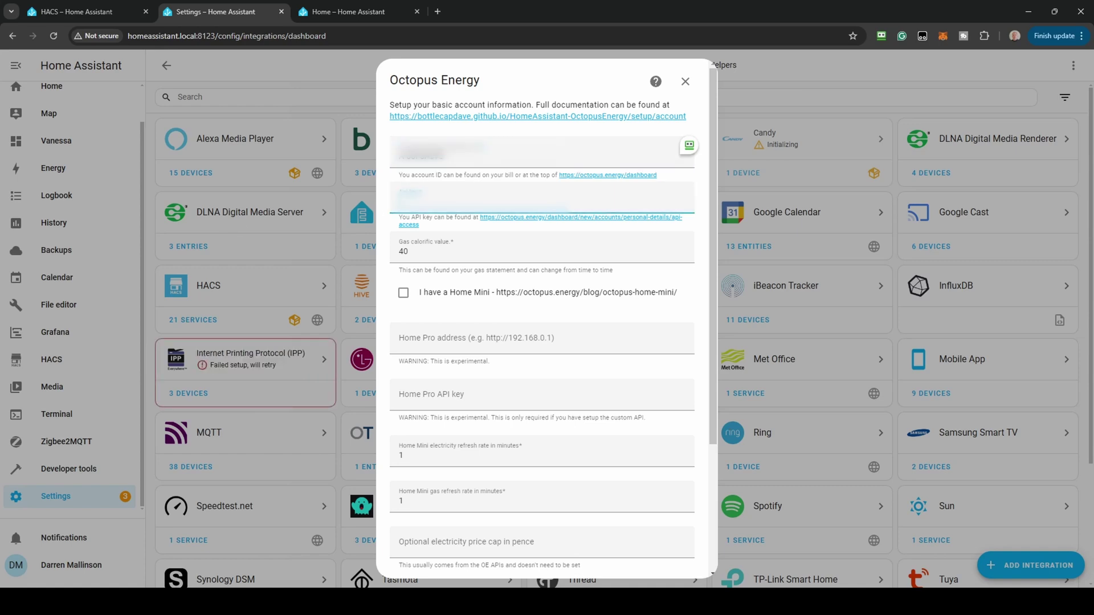
{"action": "key", "text": "alt+Tab"}
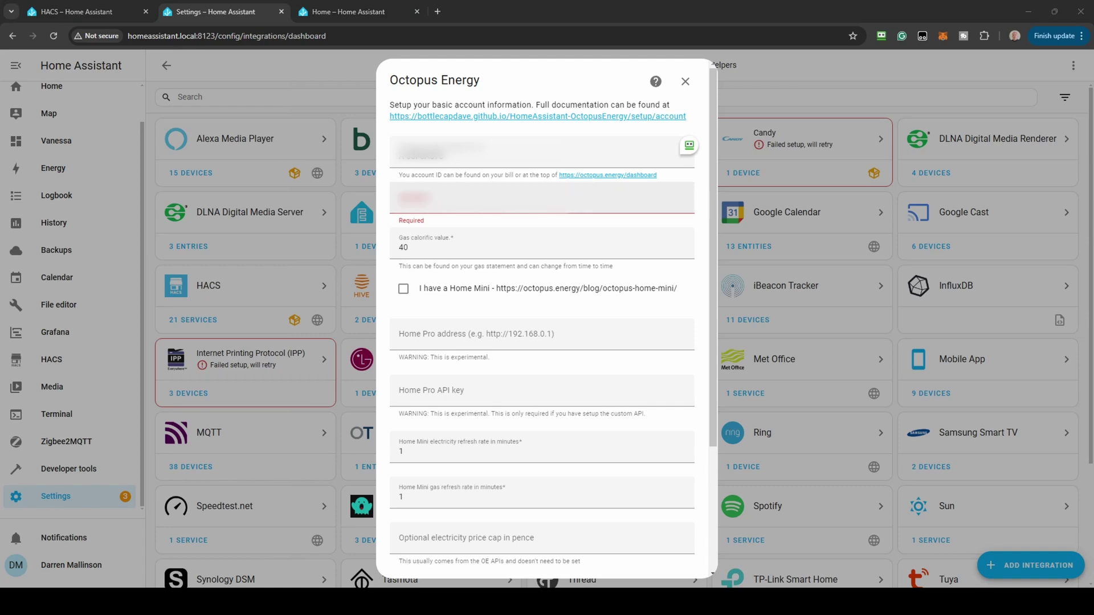
{"action": "left_click", "coordinate": [446, 206]}
{"action": "key", "text": "ctrl+v"}
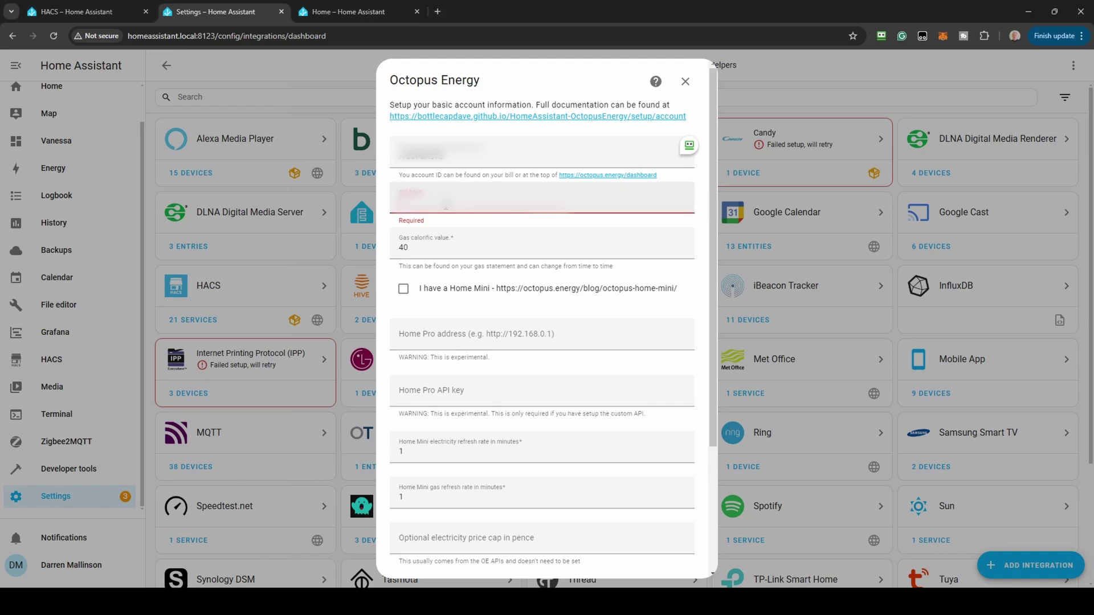
{"action": "key", "text": "ctrl+v"}
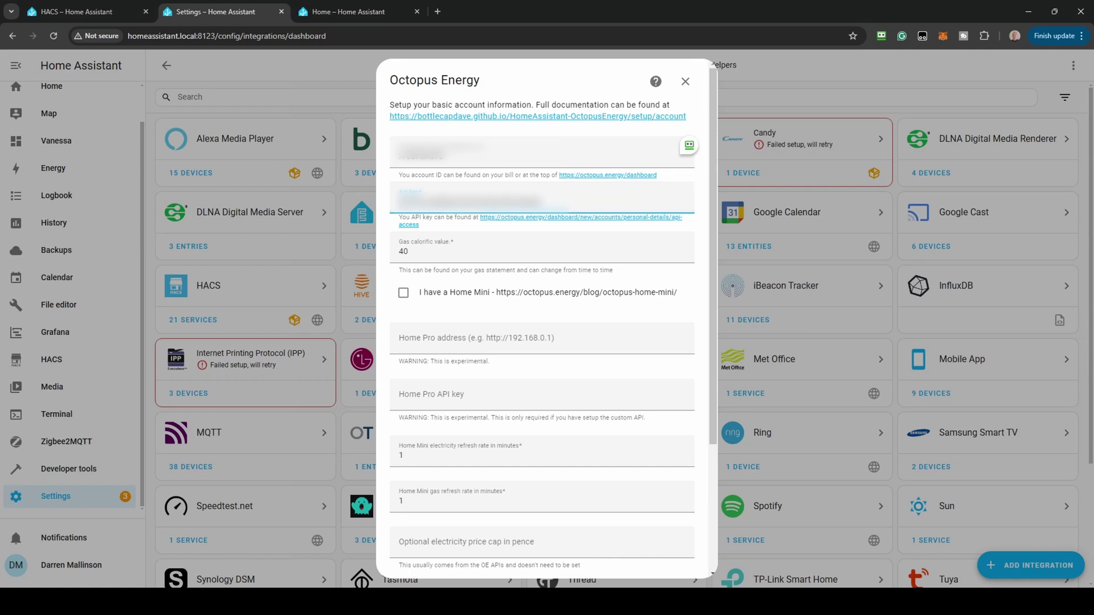
{"action": "key", "text": "alt+Tab"}
Tick 'I have a Home Mini' and 'Favour direct debit rates where available'.
{"action": "left_click", "coordinate": [404, 292]}
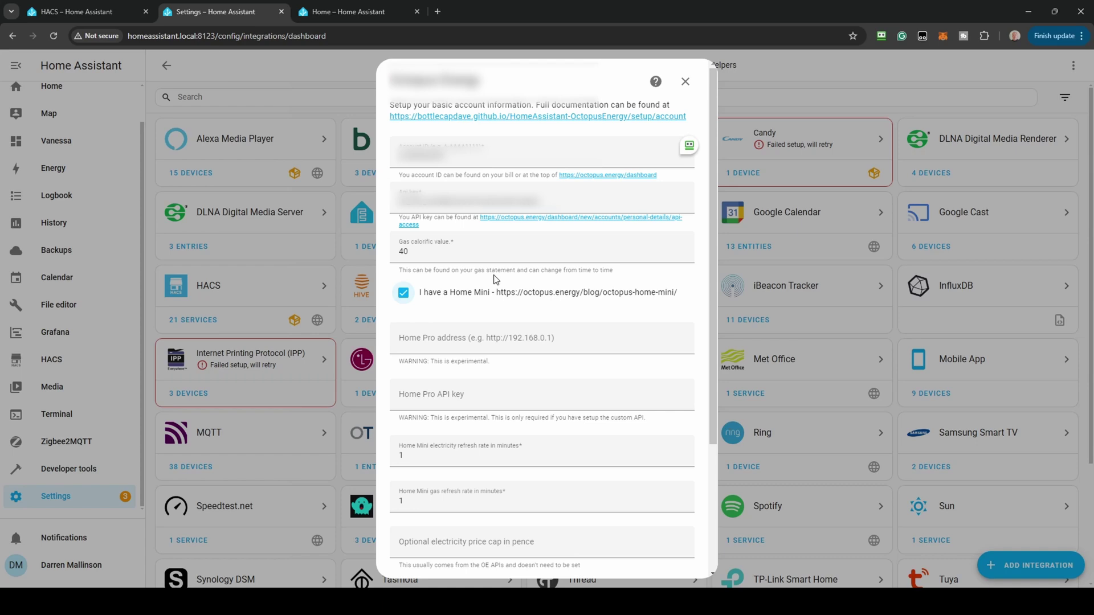
{"action": "scroll", "coordinate": [527, 312], "scroll_direction": "down", "scroll_amount": 1}
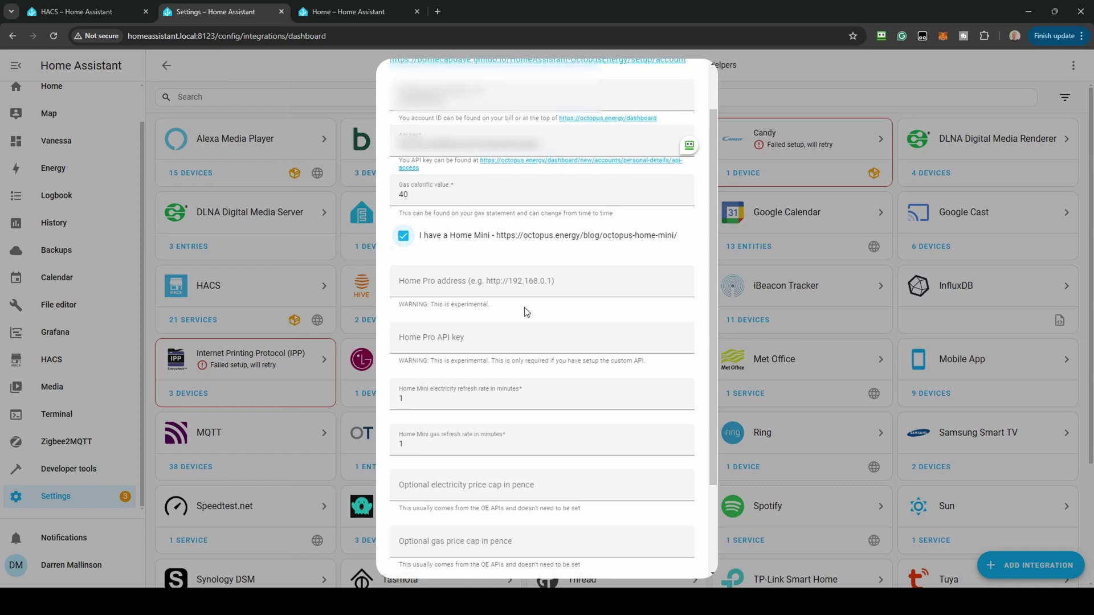
{"action": "scroll", "coordinate": [527, 313], "scroll_direction": "down", "scroll_amount": 1}
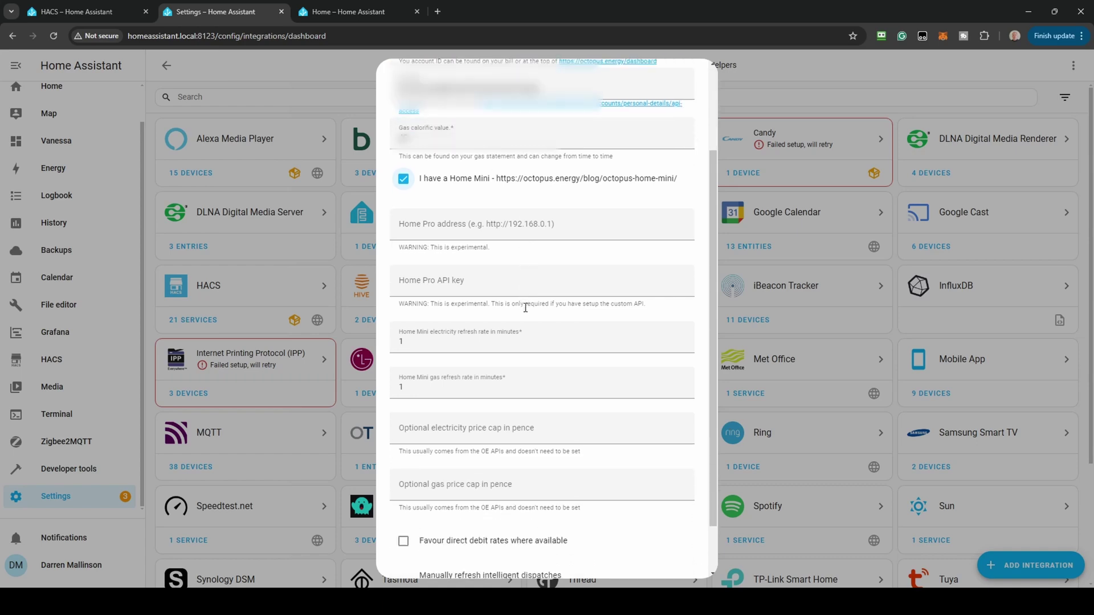
{"action": "scroll", "coordinate": [525, 308], "scroll_direction": "down", "scroll_amount": 1}
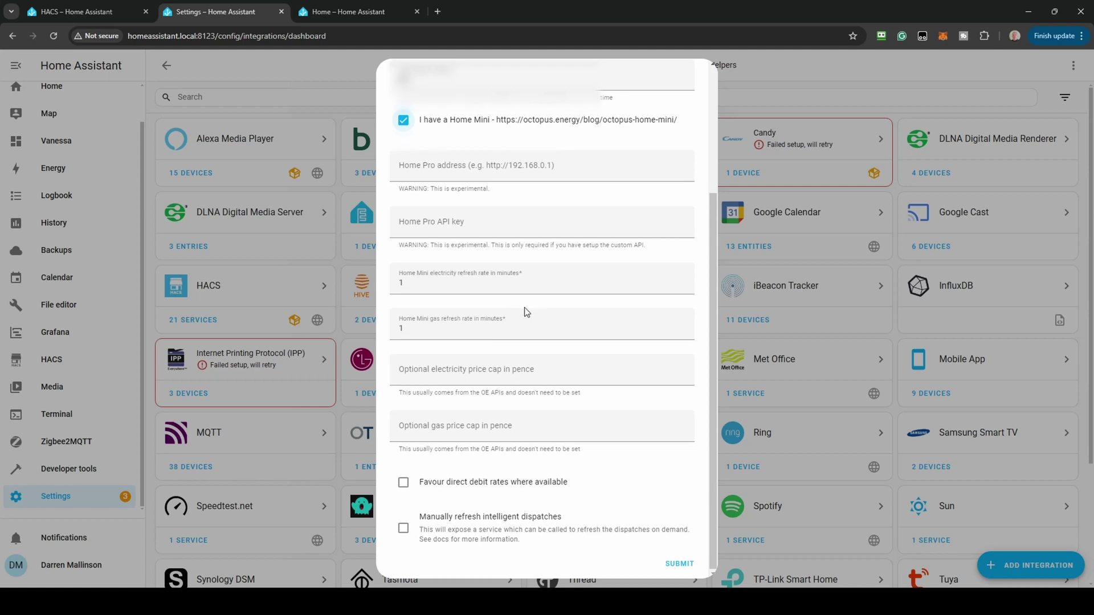
{"action": "left_click", "coordinate": [402, 482]}
Submit the account details and assign both the electricity and gas meters to the Garage area.
{"action": "left_click", "coordinate": [680, 564]}
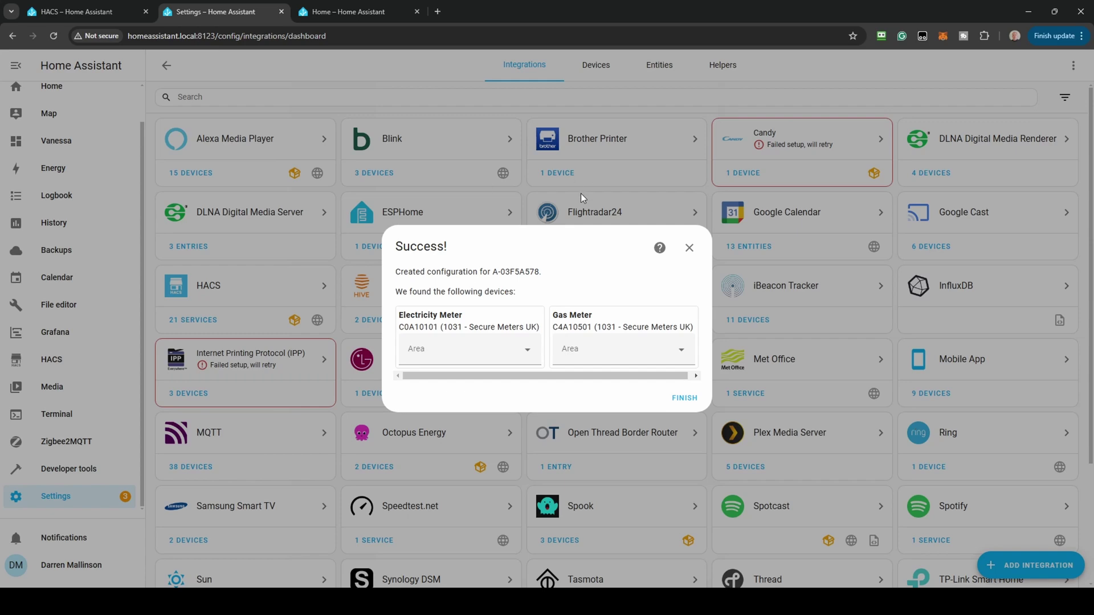
{"action": "left_click", "coordinate": [529, 354]}
{"action": "scroll", "coordinate": [497, 426], "scroll_direction": "down", "scroll_amount": 3}
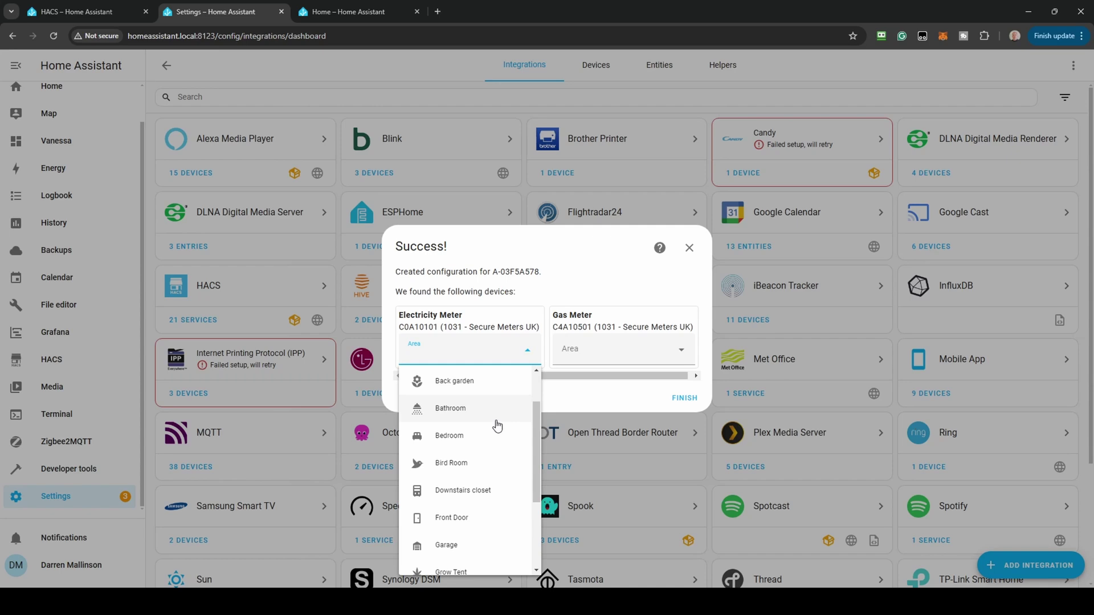
{"action": "left_click", "coordinate": [498, 430]}
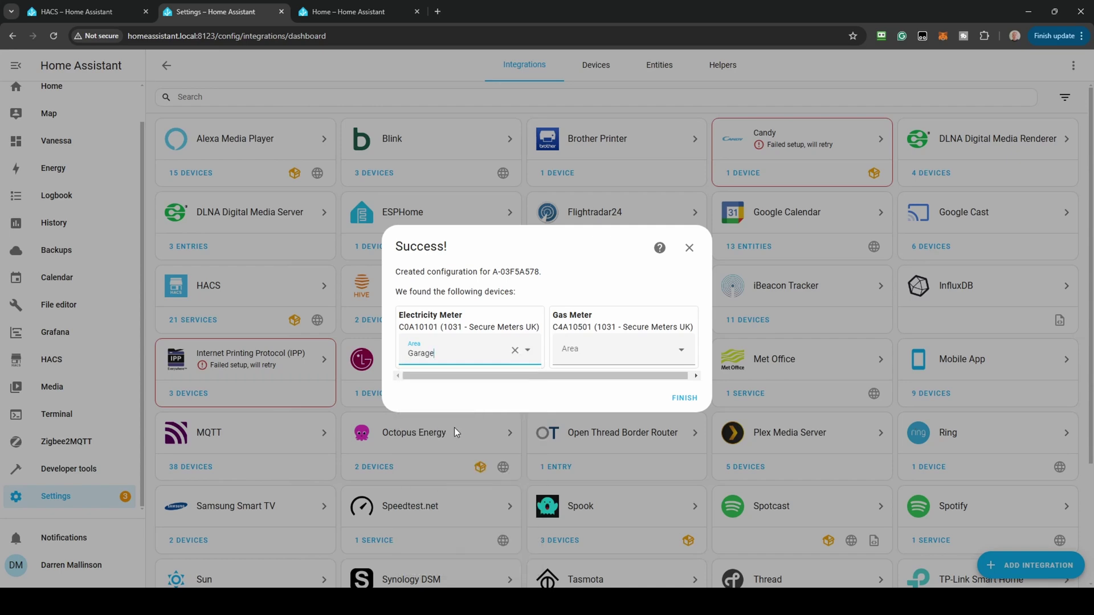
{"action": "left_click", "coordinate": [683, 350]}
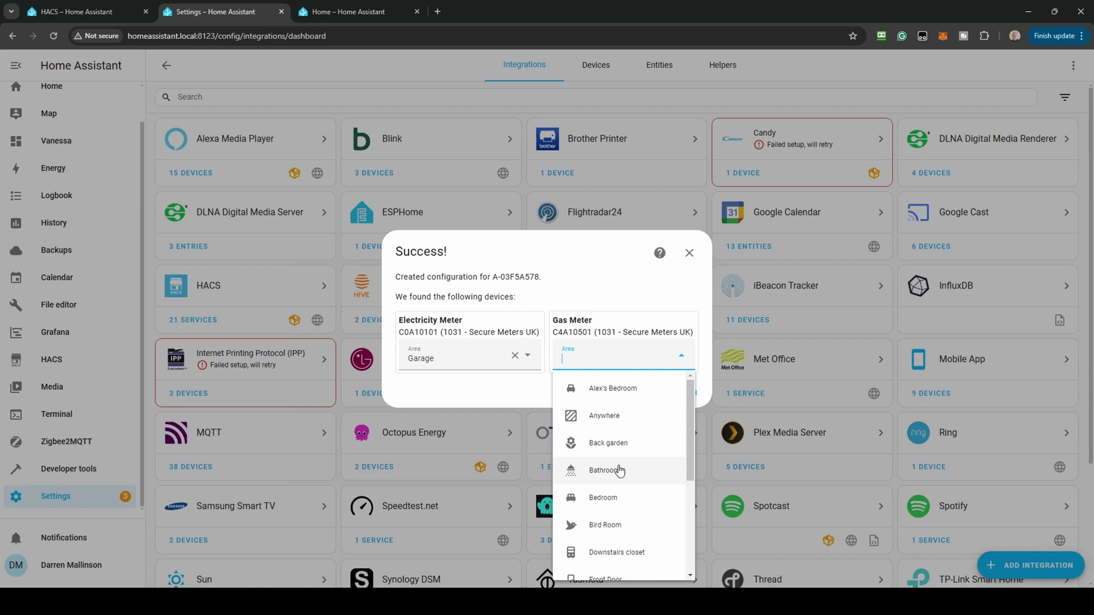
{"action": "scroll", "coordinate": [619, 470], "scroll_direction": "down", "scroll_amount": 1}
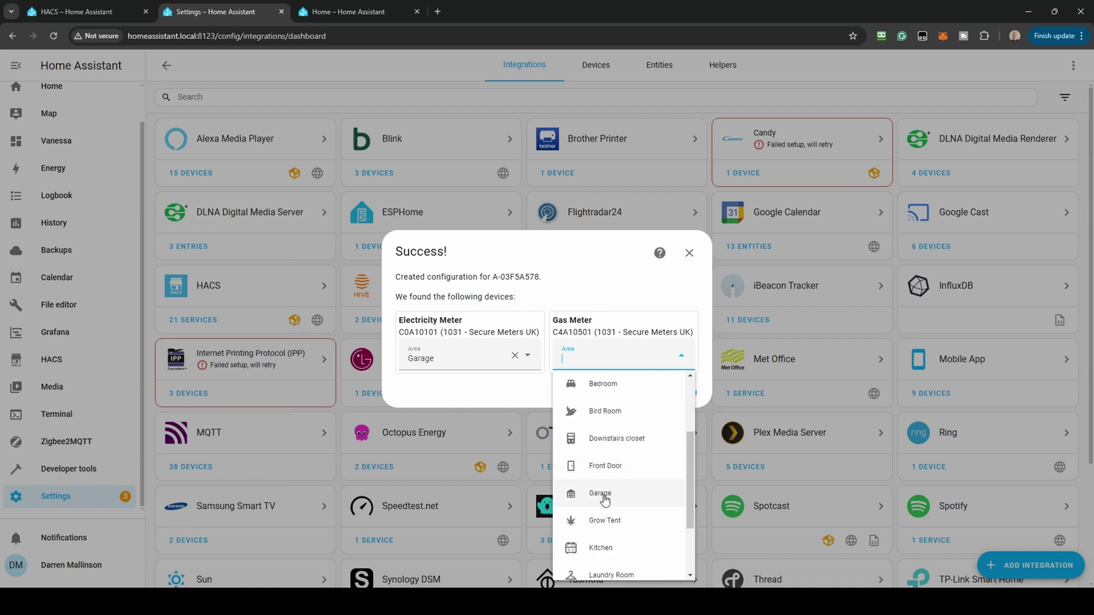
{"action": "left_click", "coordinate": [606, 497]}
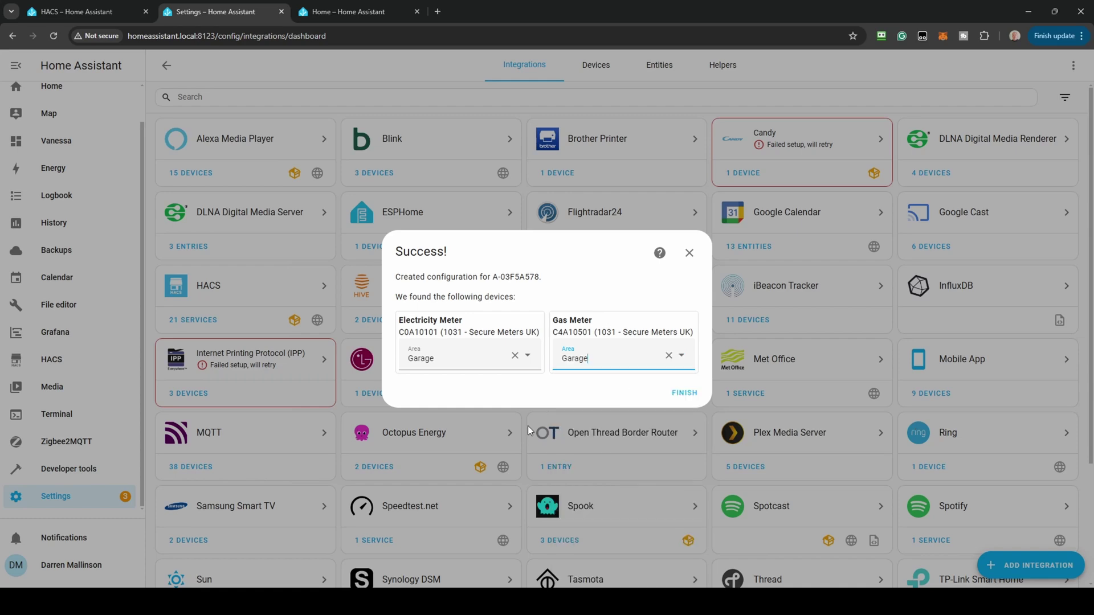
{"action": "left_click", "coordinate": [684, 393]}
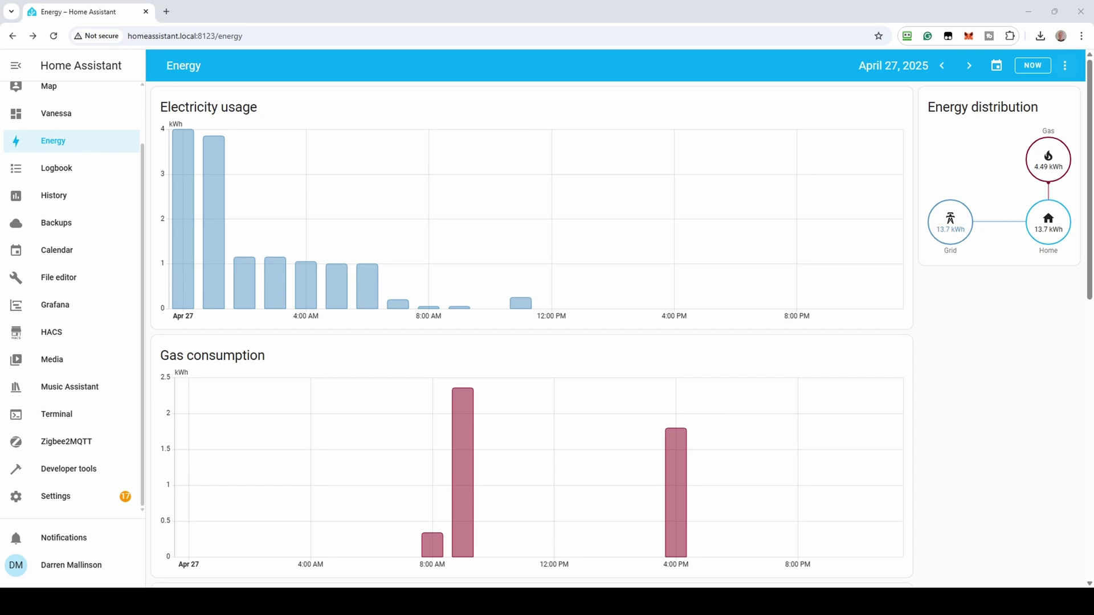
Go to Energy configuration through the Energy dashboard's overflow menu.
{"action": "left_click", "coordinate": [1065, 65]}
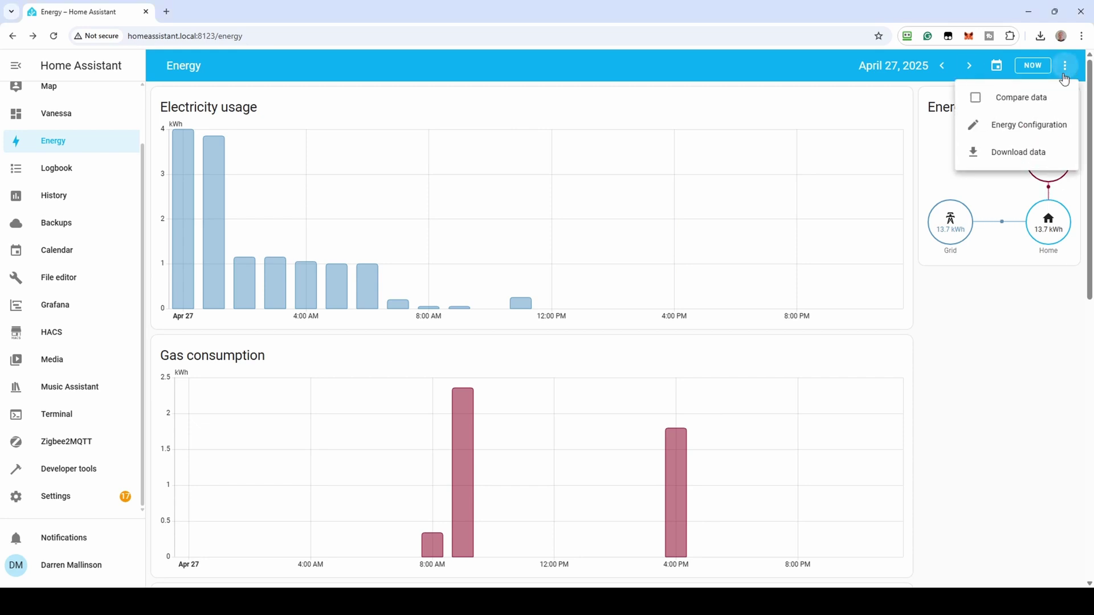
{"action": "left_click", "coordinate": [1019, 126]}
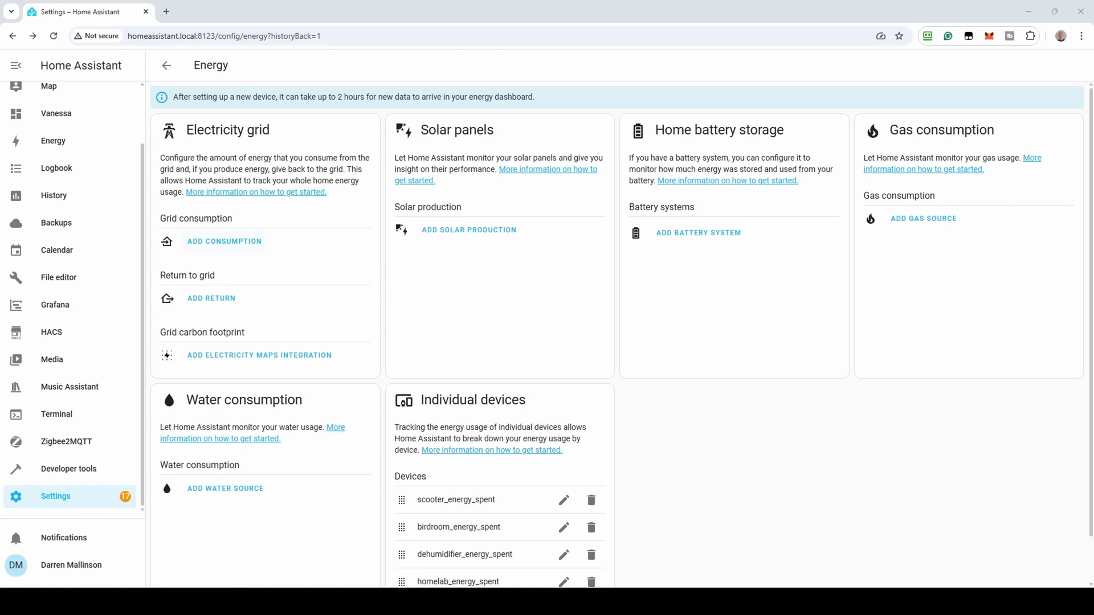
Add grid consumption using the Octopus electricity consumption sensor, costed by the electricity total-cost entity.
{"action": "left_click", "coordinate": [228, 242]}
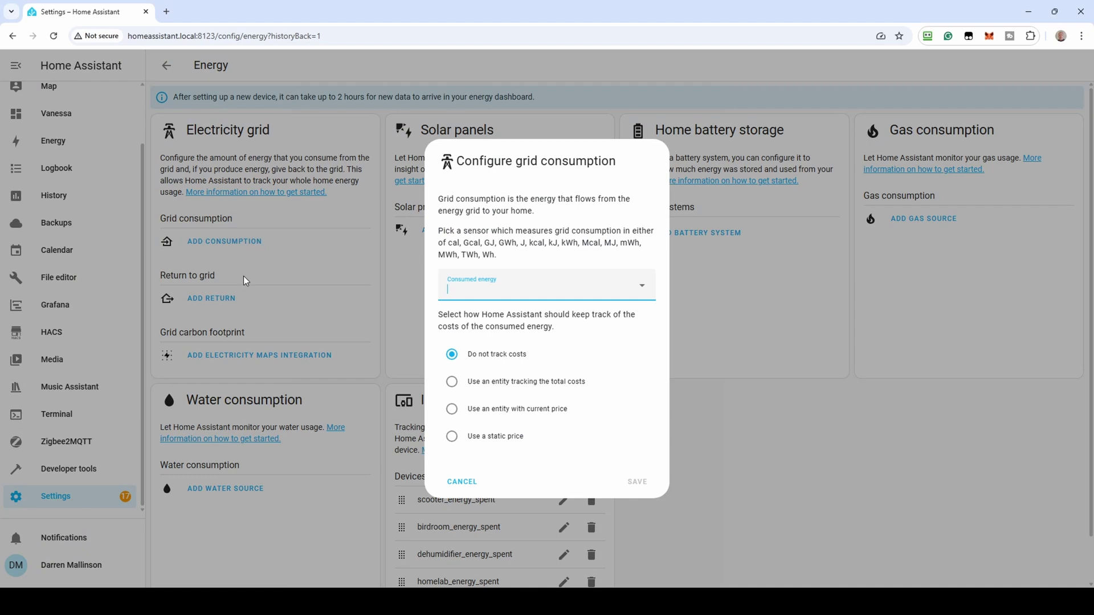
{"action": "type", "text": "sensor."}
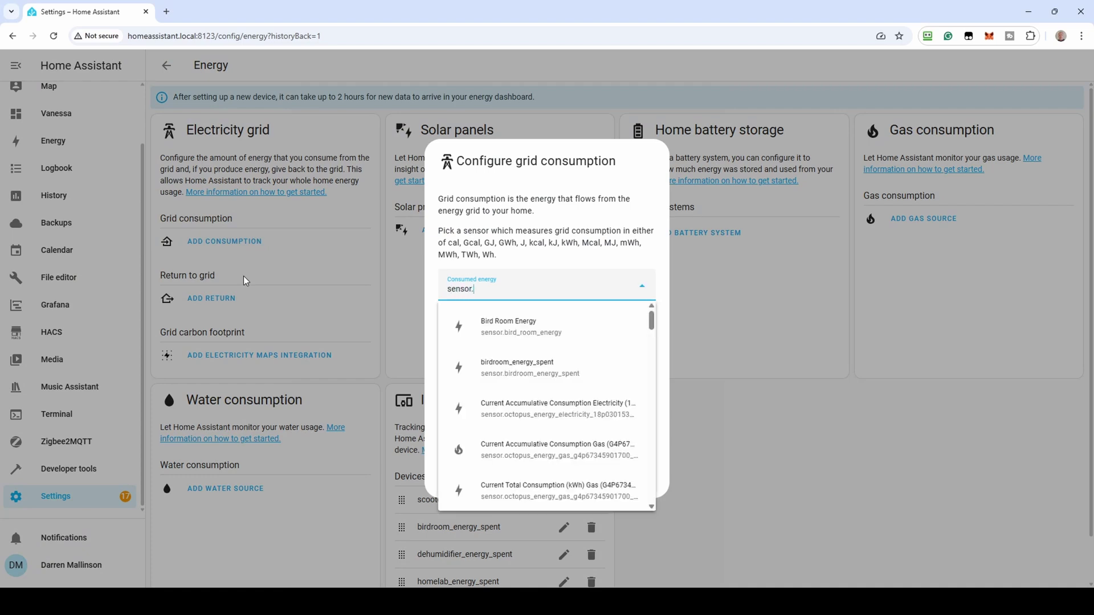
{"action": "type", "text": "octopu"}
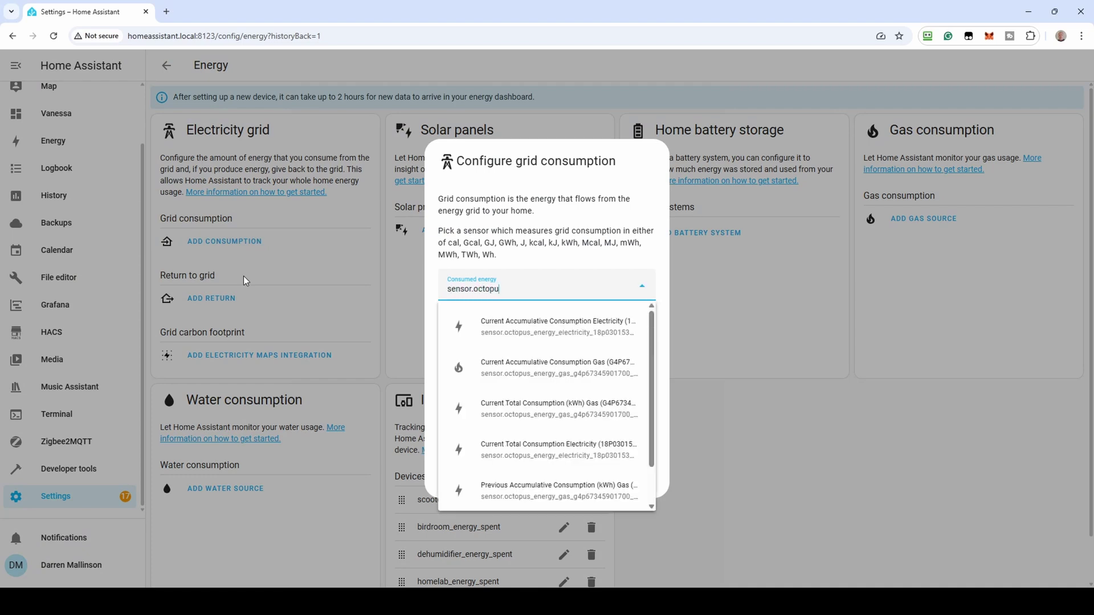
{"action": "type", "text": "s"}
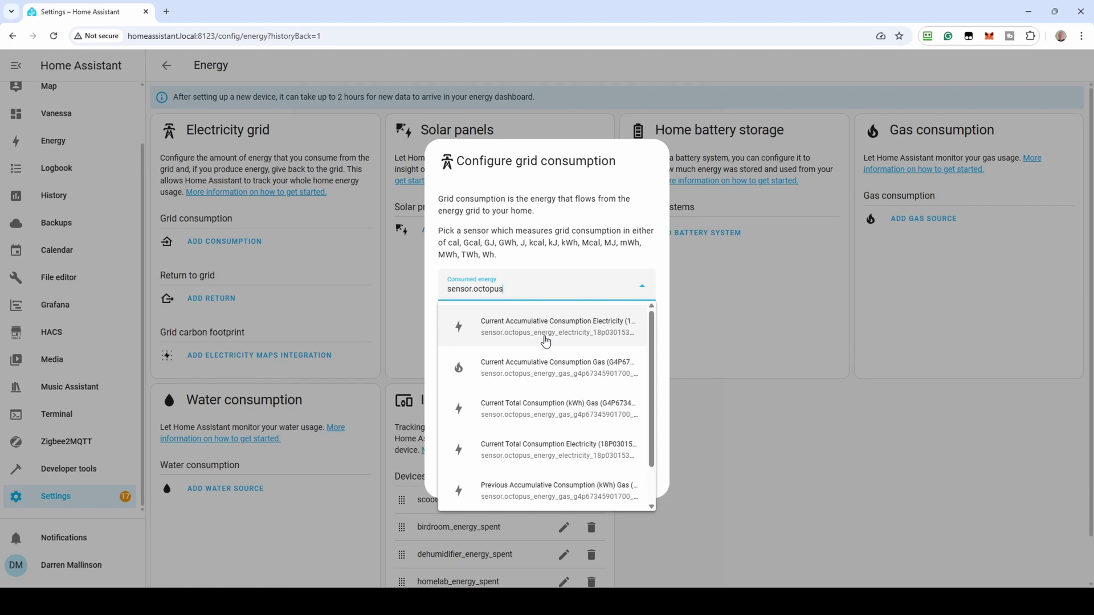
{"action": "left_click", "coordinate": [545, 341]}
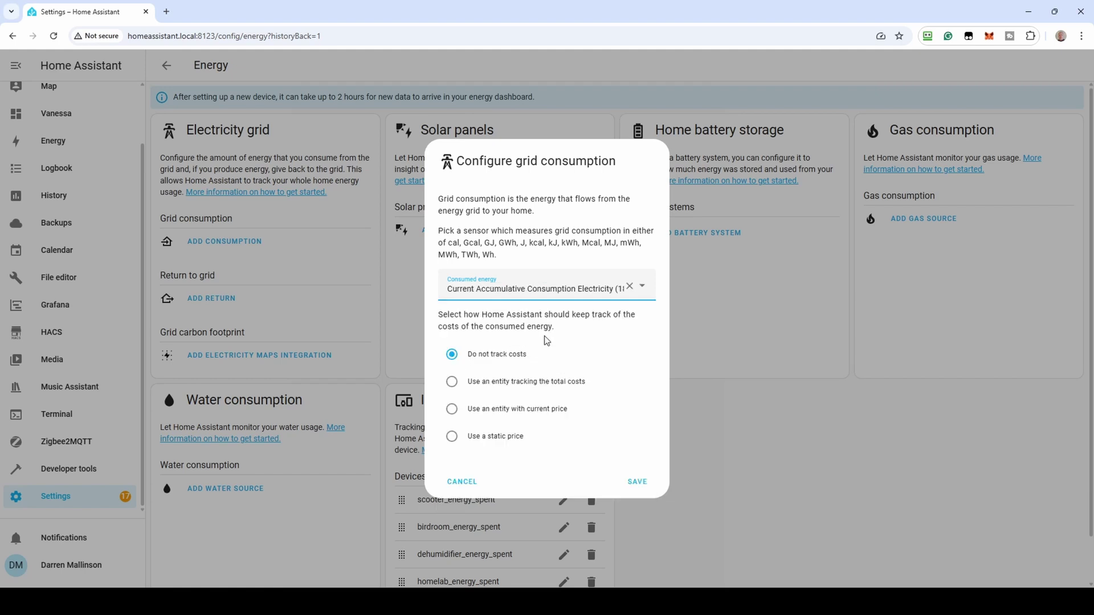
{"action": "left_click", "coordinate": [502, 383]}
{"action": "left_click", "coordinate": [543, 392]}
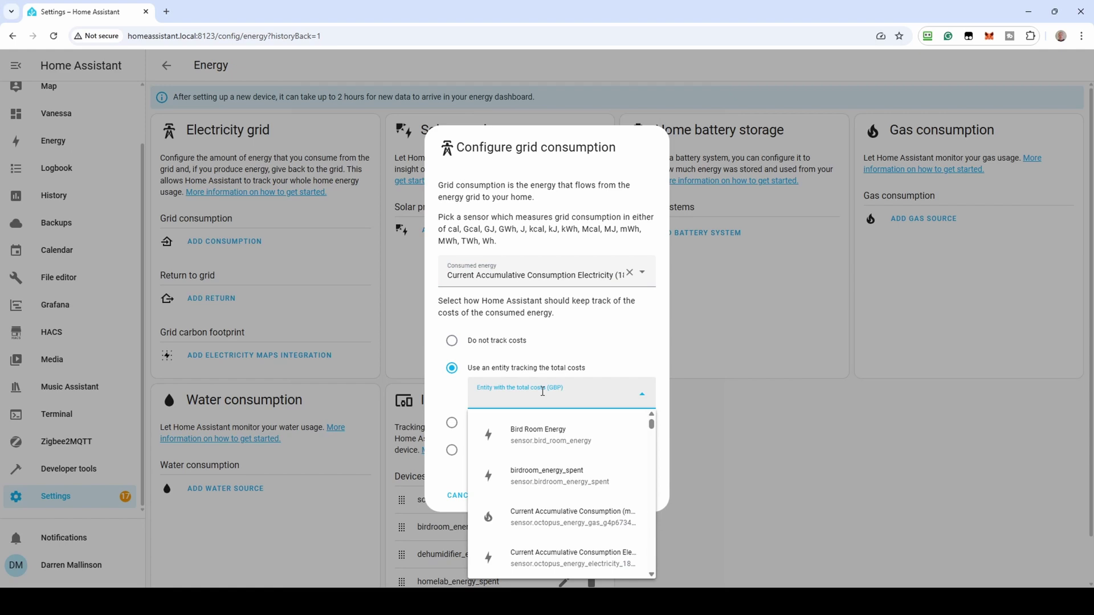
{"action": "scroll", "coordinate": [564, 472], "scroll_direction": "down", "scroll_amount": 2}
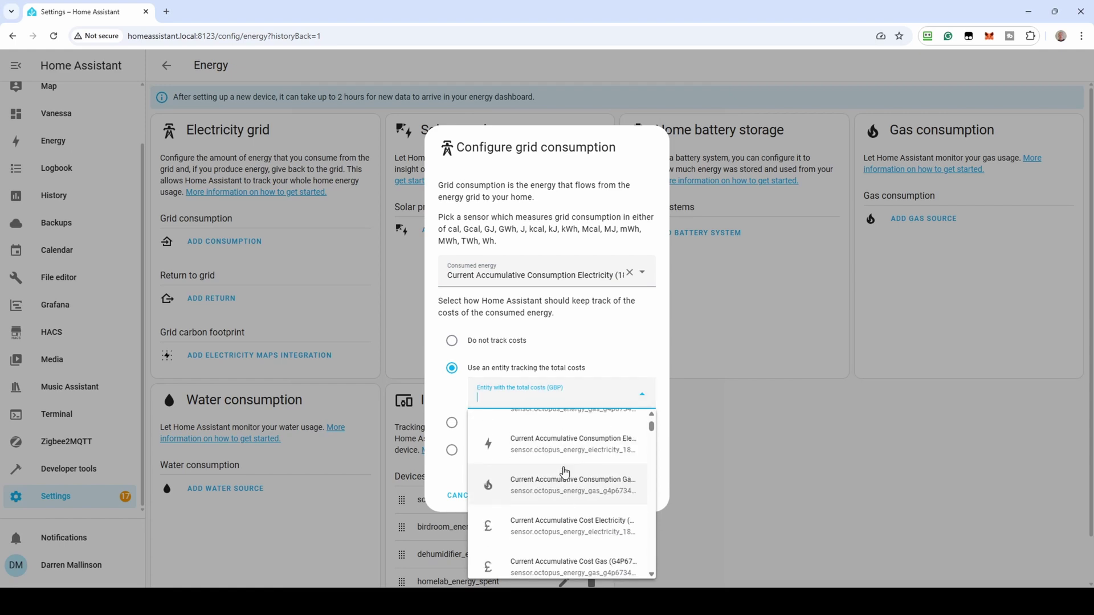
{"action": "scroll", "coordinate": [564, 472], "scroll_direction": "down", "scroll_amount": 1}
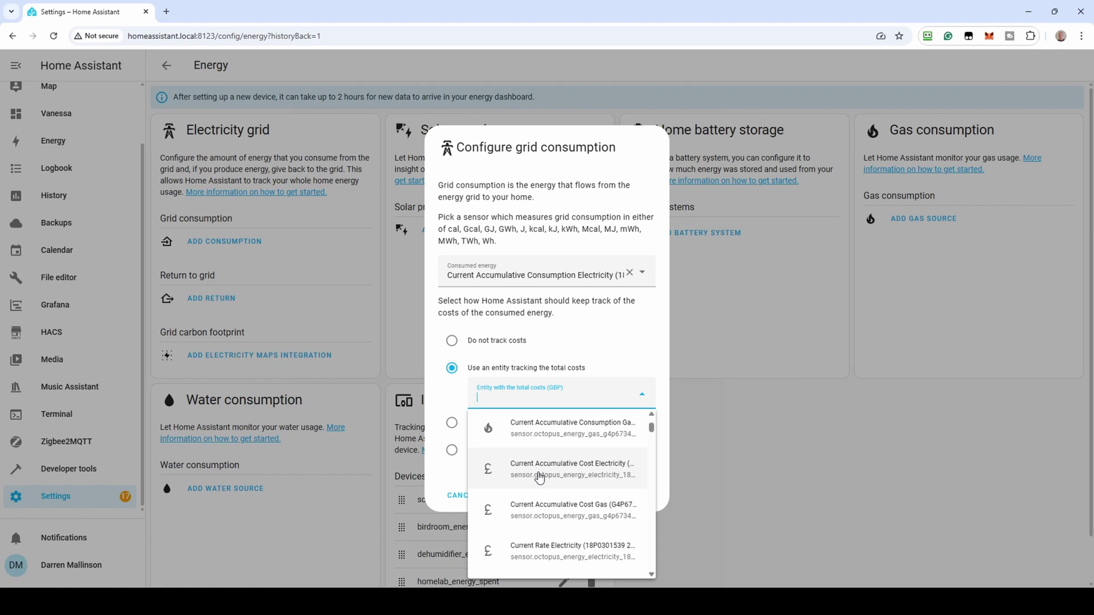
{"action": "left_click", "coordinate": [541, 476]}
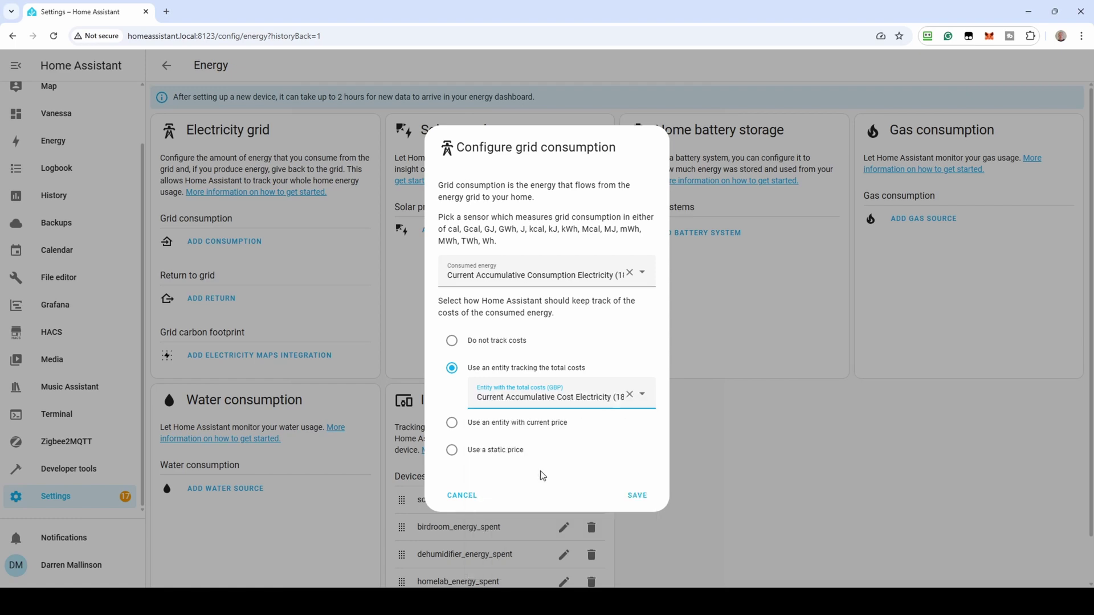
{"action": "left_click", "coordinate": [640, 499]}
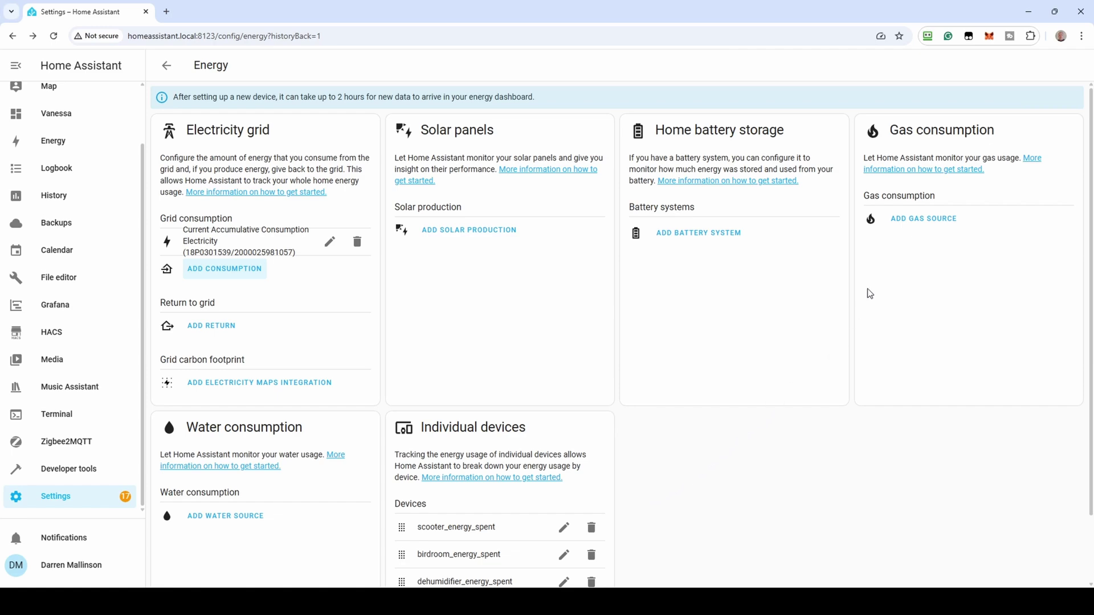
Add a gas source using the Octopus gas consumption sensor, costed by Current Accumulative Cost Gas.
{"action": "left_click", "coordinate": [917, 228]}
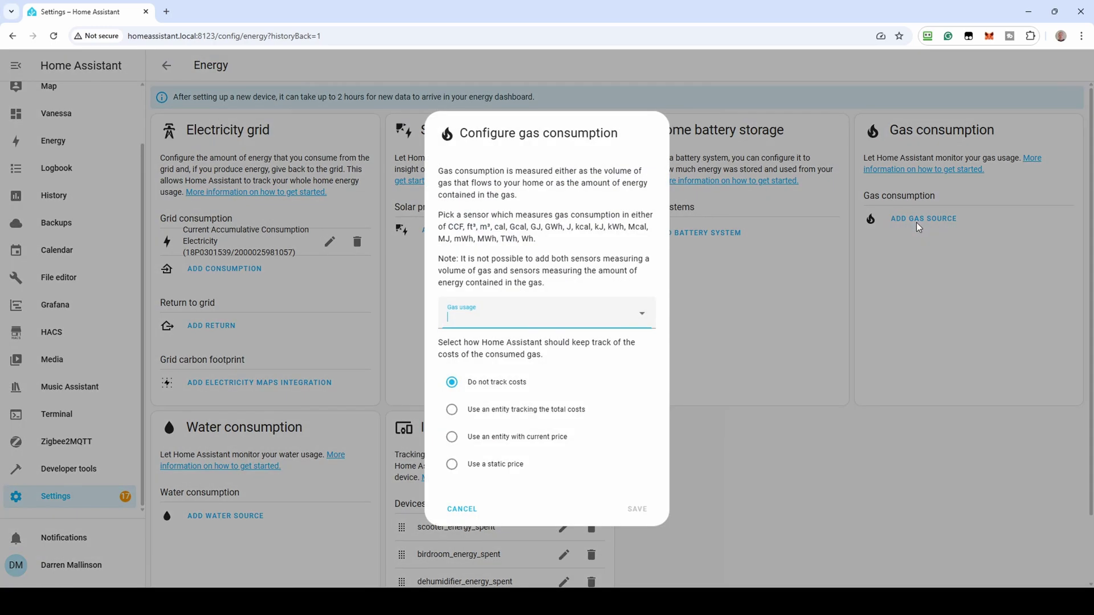
{"action": "left_click", "coordinate": [589, 297]}
{"action": "type", "text": "sensor."}
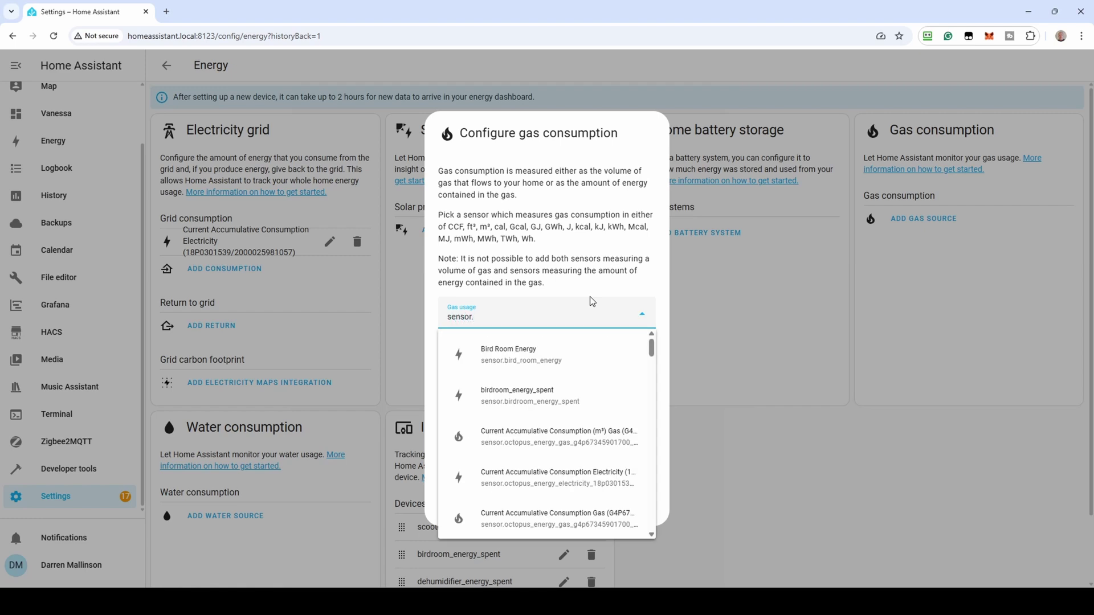
{"action": "type", "text": "octopus"}
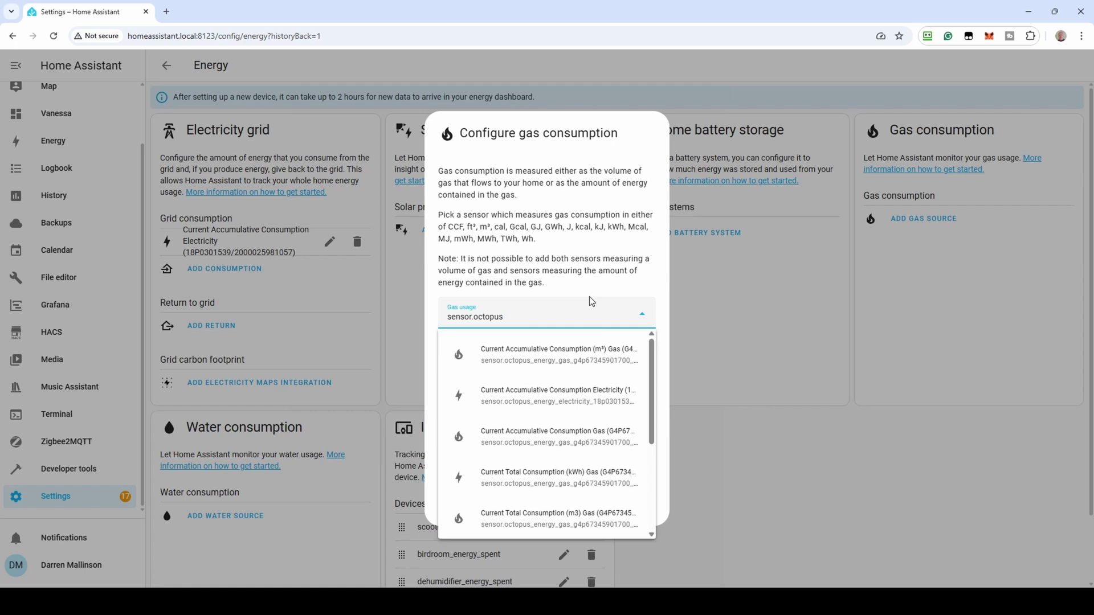
{"action": "left_click", "coordinate": [601, 442]}
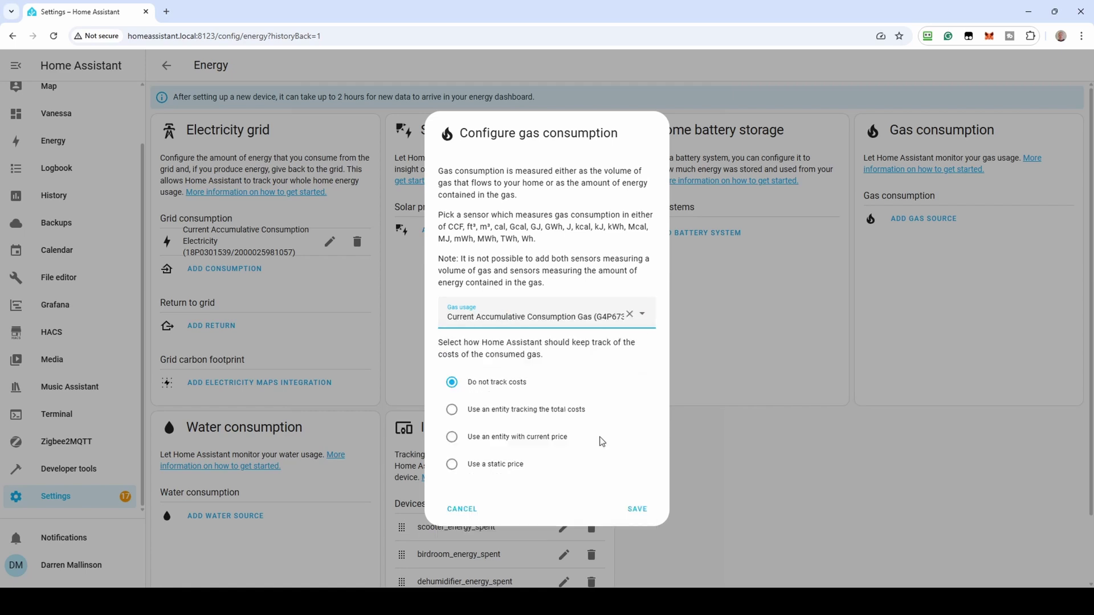
{"action": "left_click", "coordinate": [536, 410]}
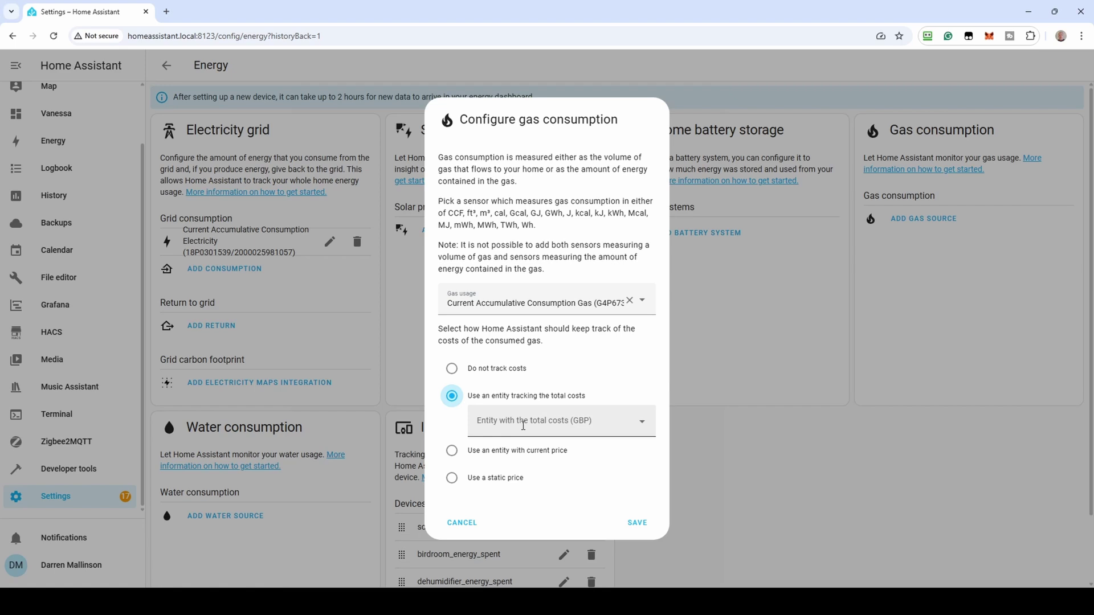
{"action": "left_click", "coordinate": [523, 426]}
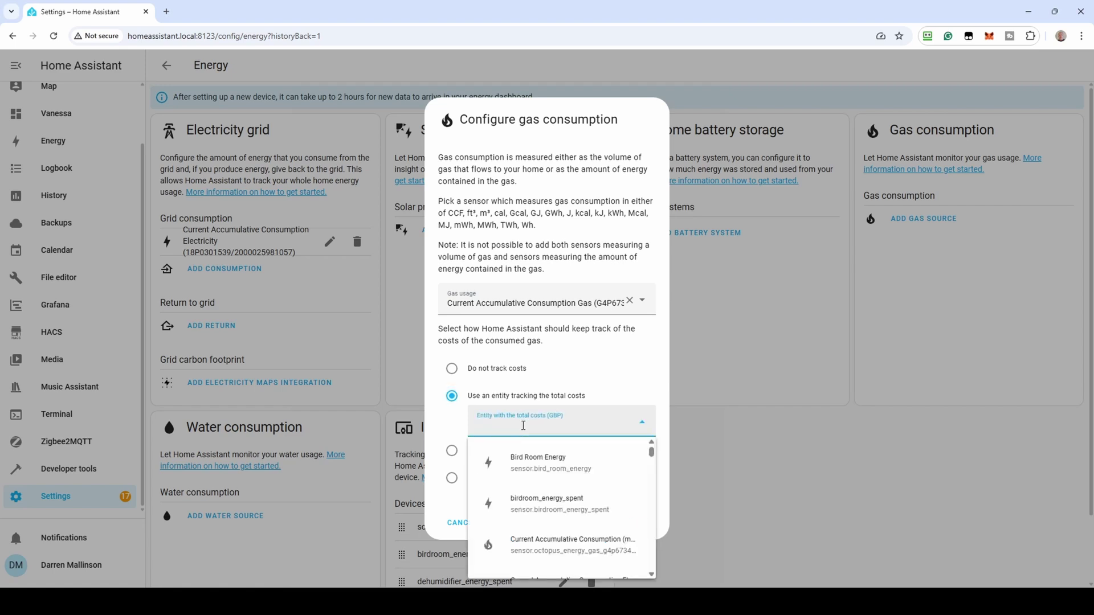
{"action": "type", "text": "sensor."}
{"action": "type", "text": "octopus"}
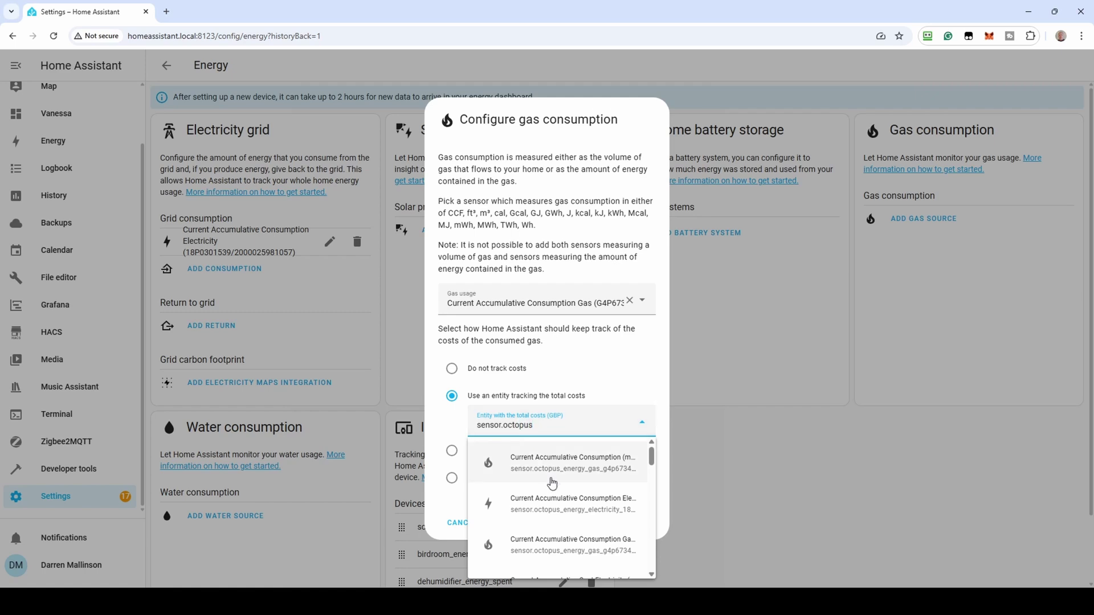
{"action": "scroll", "coordinate": [551, 483], "scroll_direction": "down", "scroll_amount": 1}
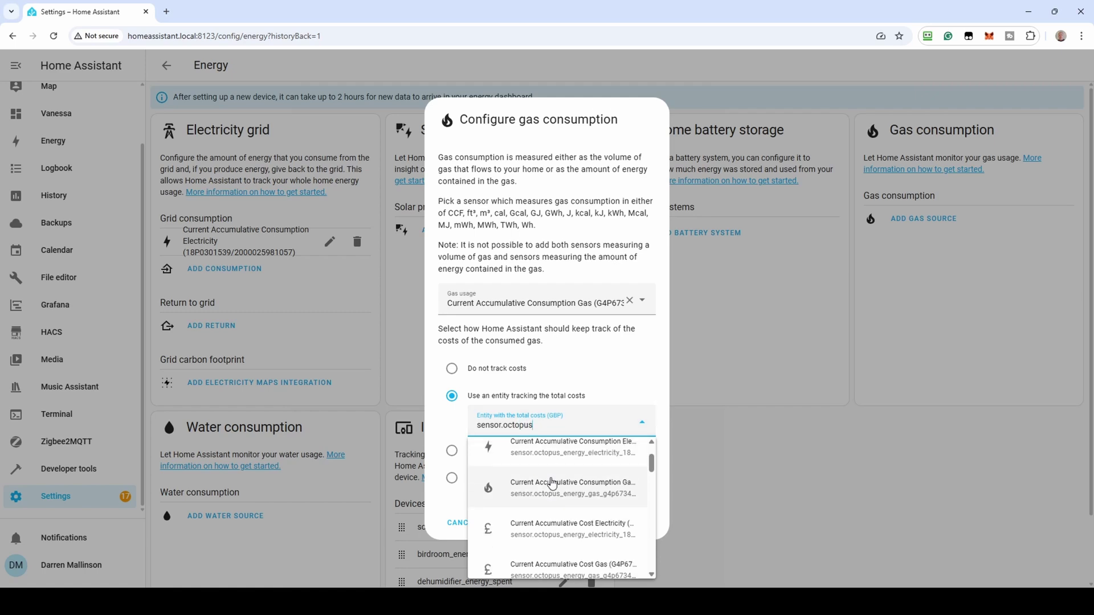
{"action": "scroll", "coordinate": [551, 483], "scroll_direction": "down", "scroll_amount": 1}
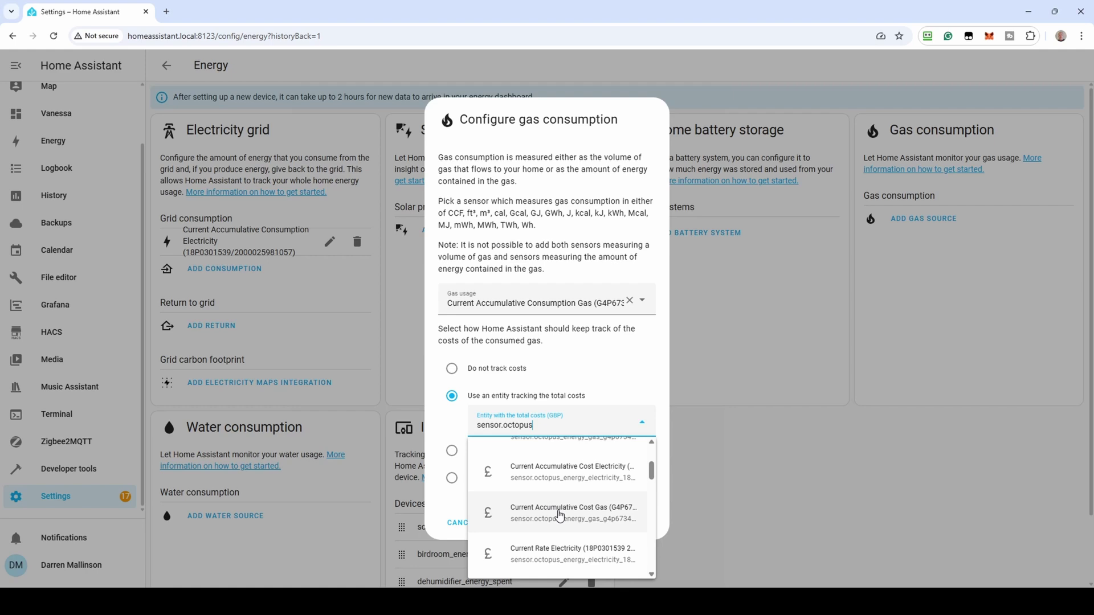
{"action": "left_click", "coordinate": [560, 516]}
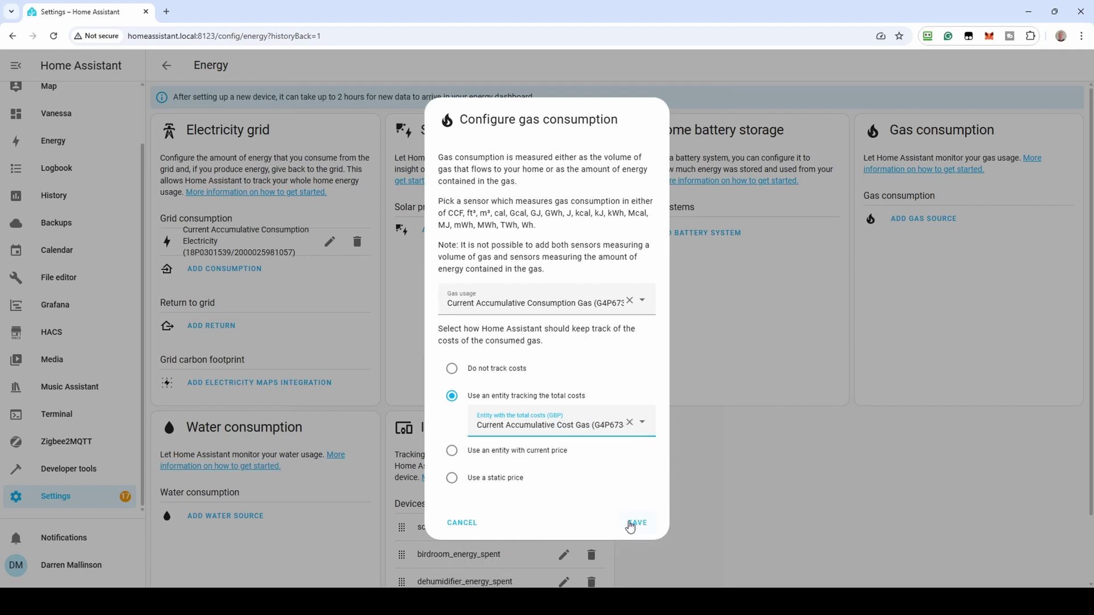
{"action": "left_click", "coordinate": [634, 524]}
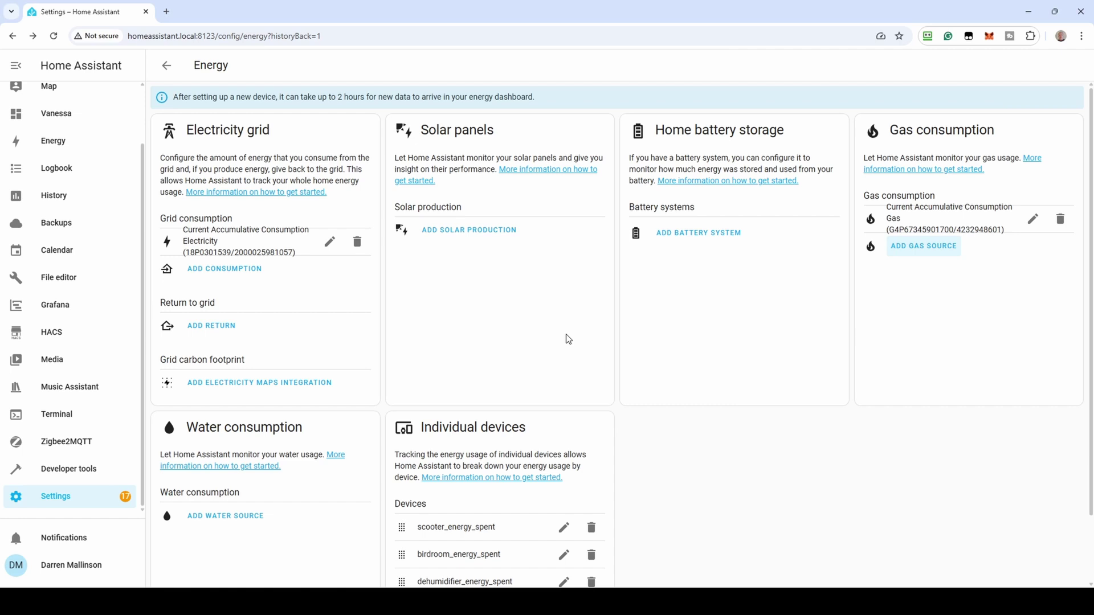
Return to the Energy dashboard and review the Sources table totalling £4.19.
{"action": "left_click", "coordinate": [166, 66]}
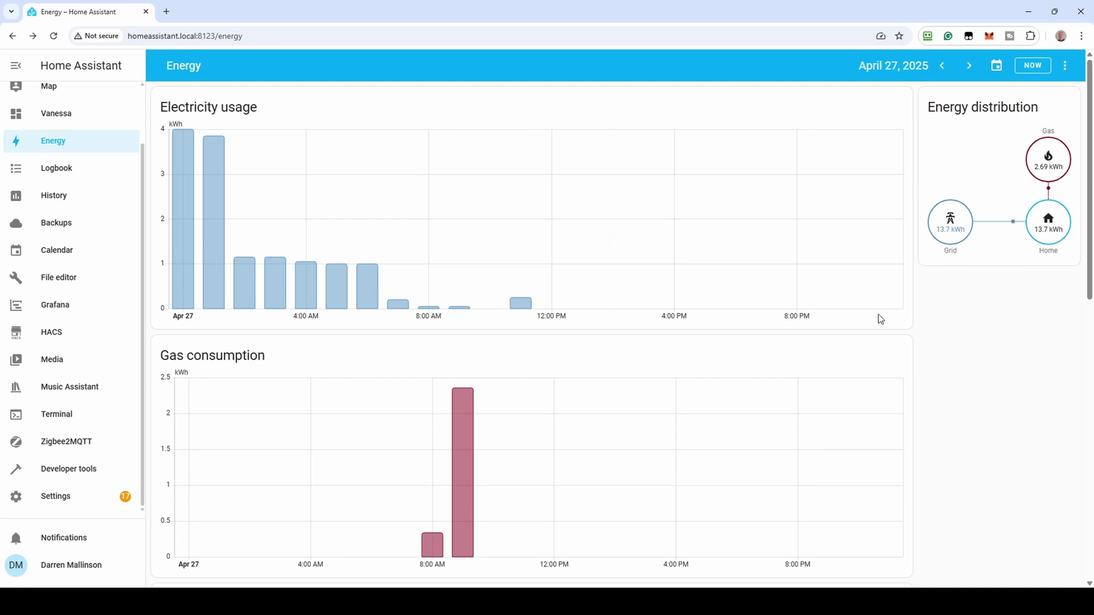
{"action": "scroll", "coordinate": [877, 318], "scroll_direction": "down", "scroll_amount": 2}
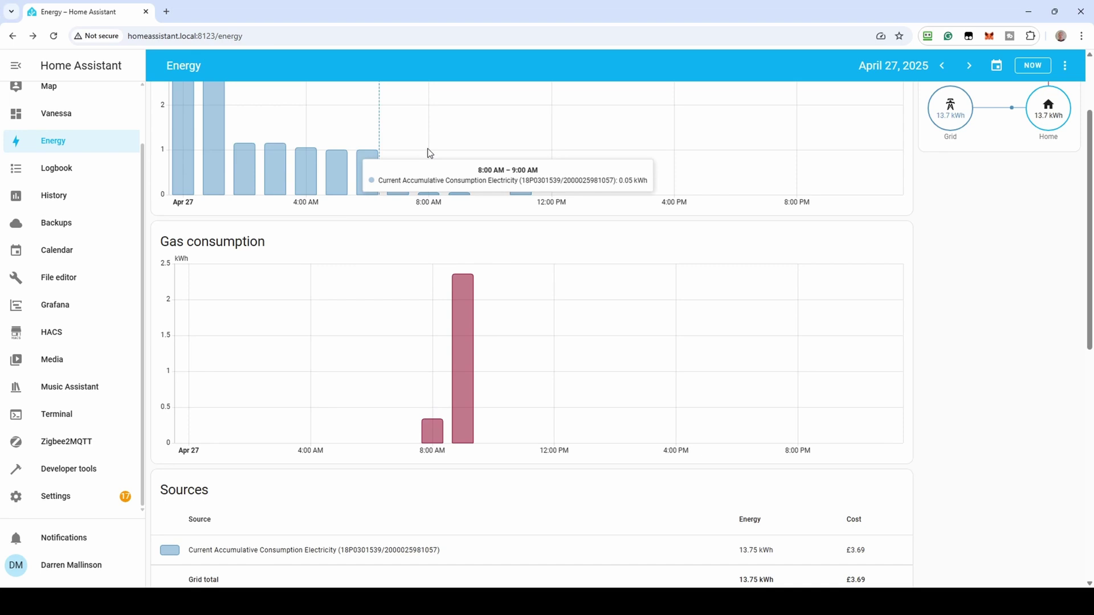
{"action": "scroll", "coordinate": [966, 303], "scroll_direction": "down", "scroll_amount": 2}
{"action": "scroll", "coordinate": [966, 303], "scroll_direction": "down", "scroll_amount": 2}
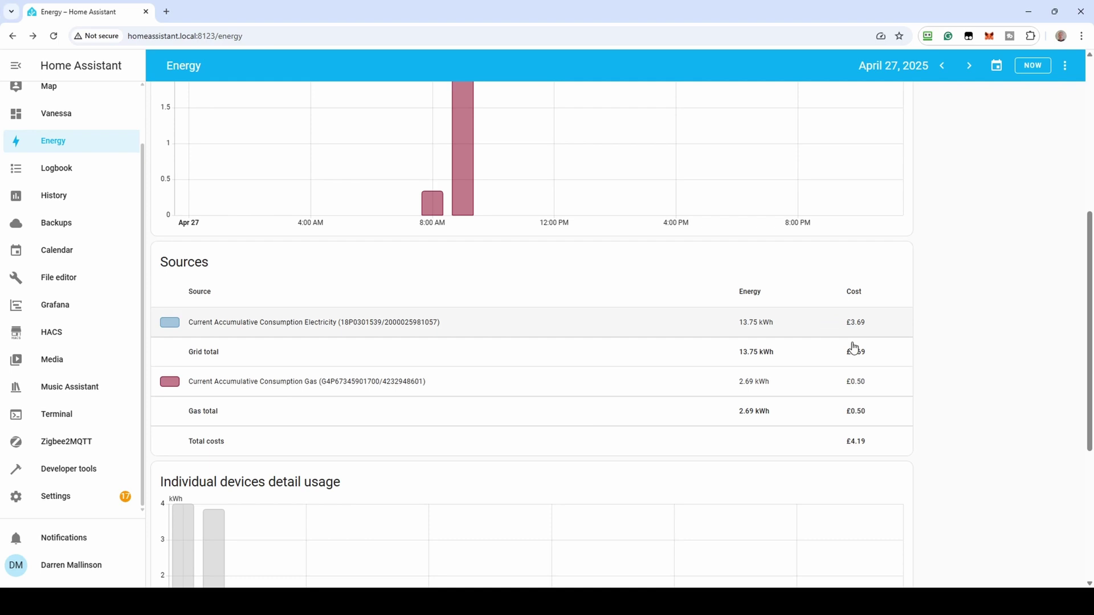
{"action": "scroll", "coordinate": [978, 337], "scroll_direction": "down", "scroll_amount": 1}
{"action": "scroll", "coordinate": [978, 337], "scroll_direction": "up", "scroll_amount": 6}
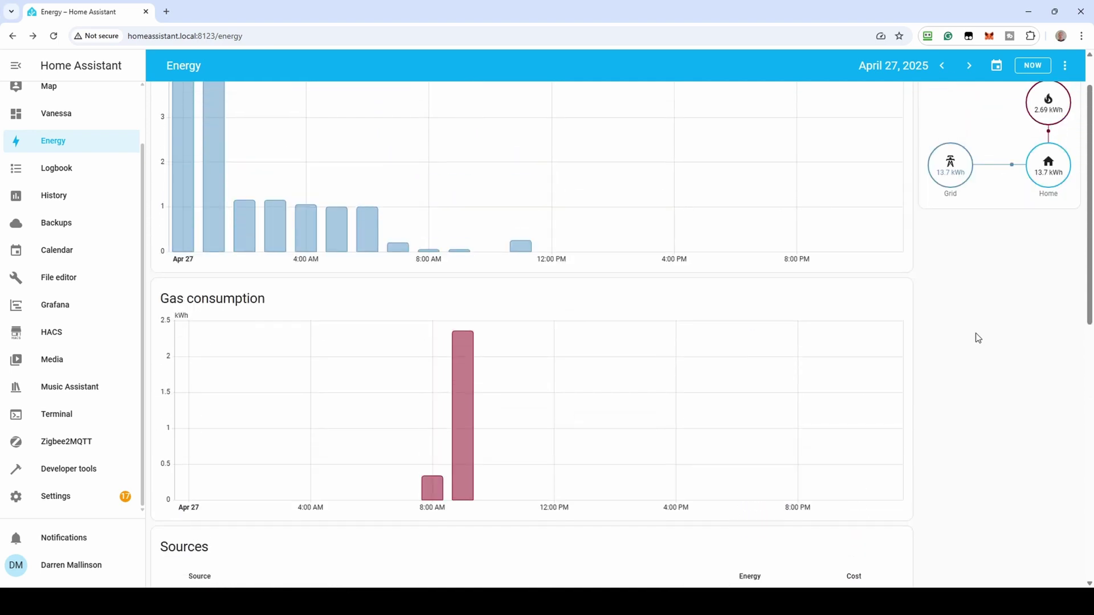